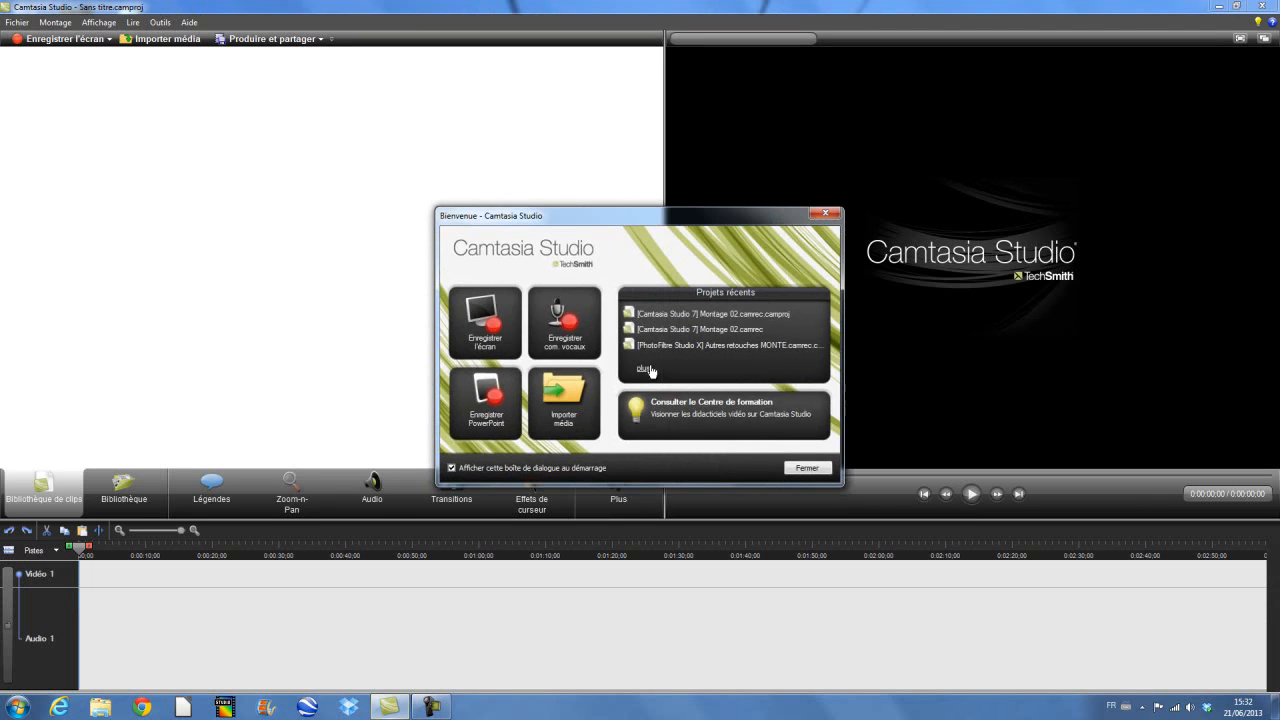
Step: Import the "[Camtasia Studio 7] Montage" recording and place it at the start of the timeline
left_click(814, 472)
left_click(181, 46)
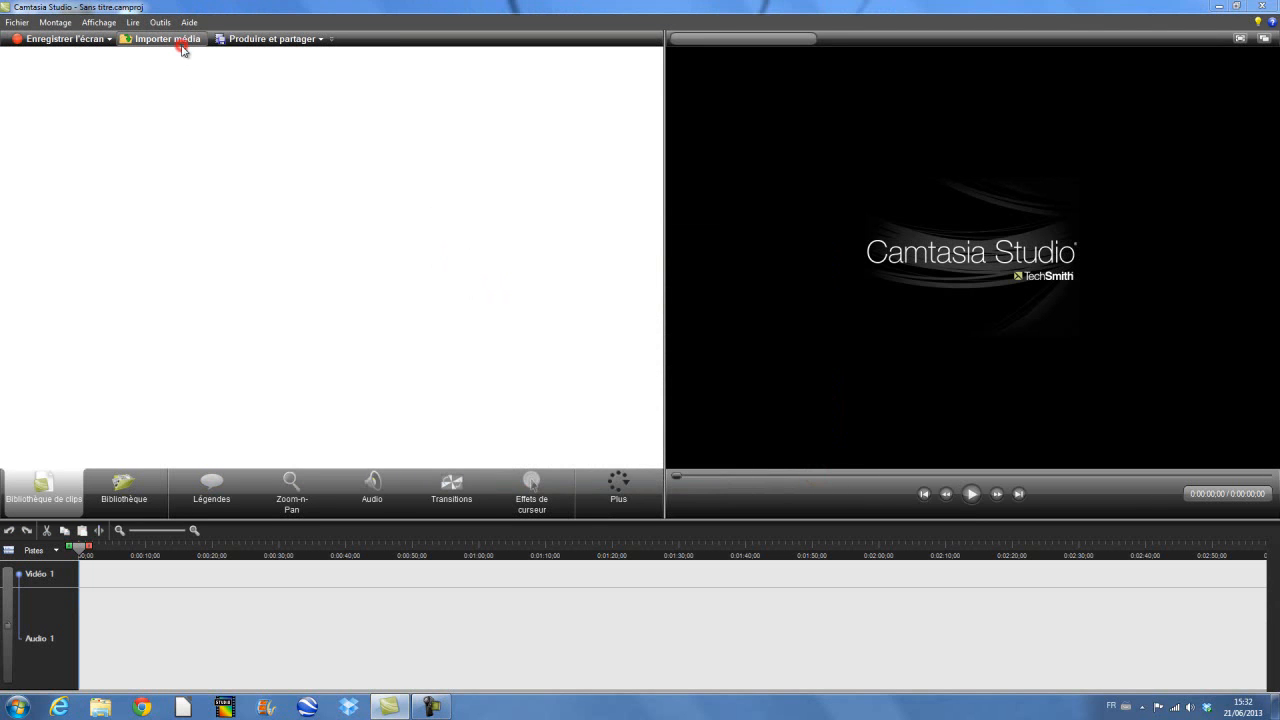
left_click(396, 258)
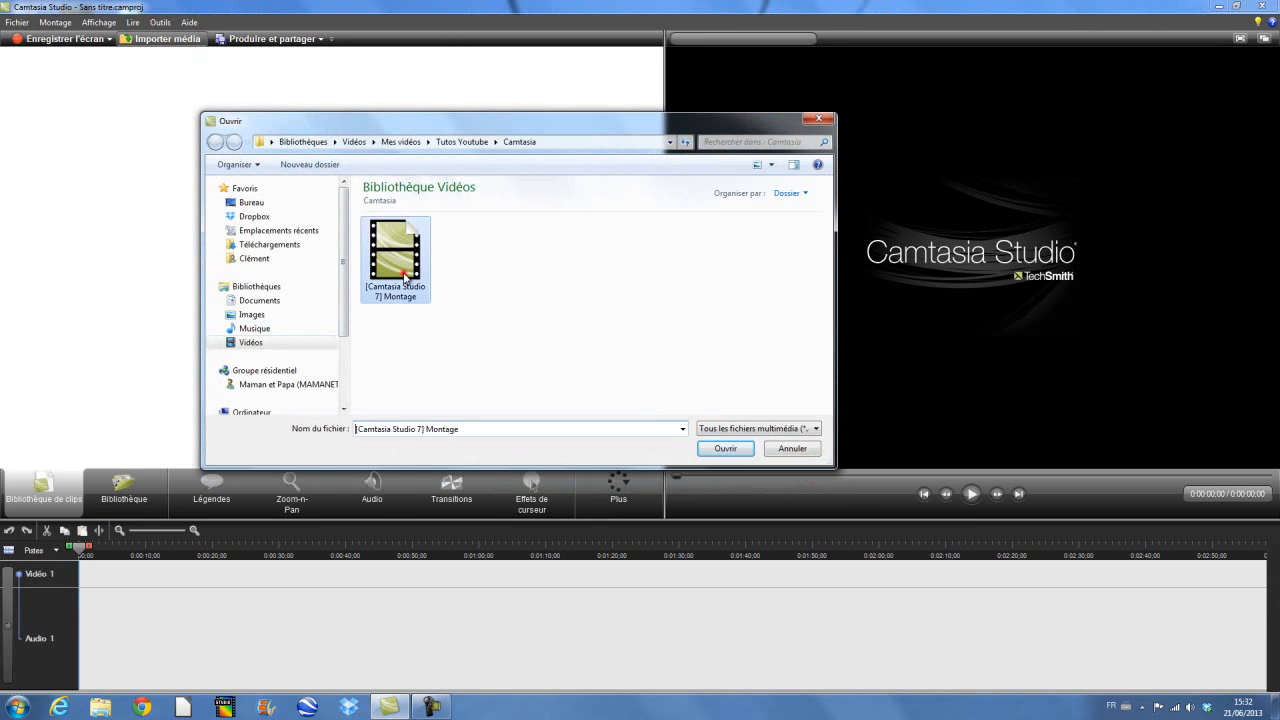
left_click(725, 448)
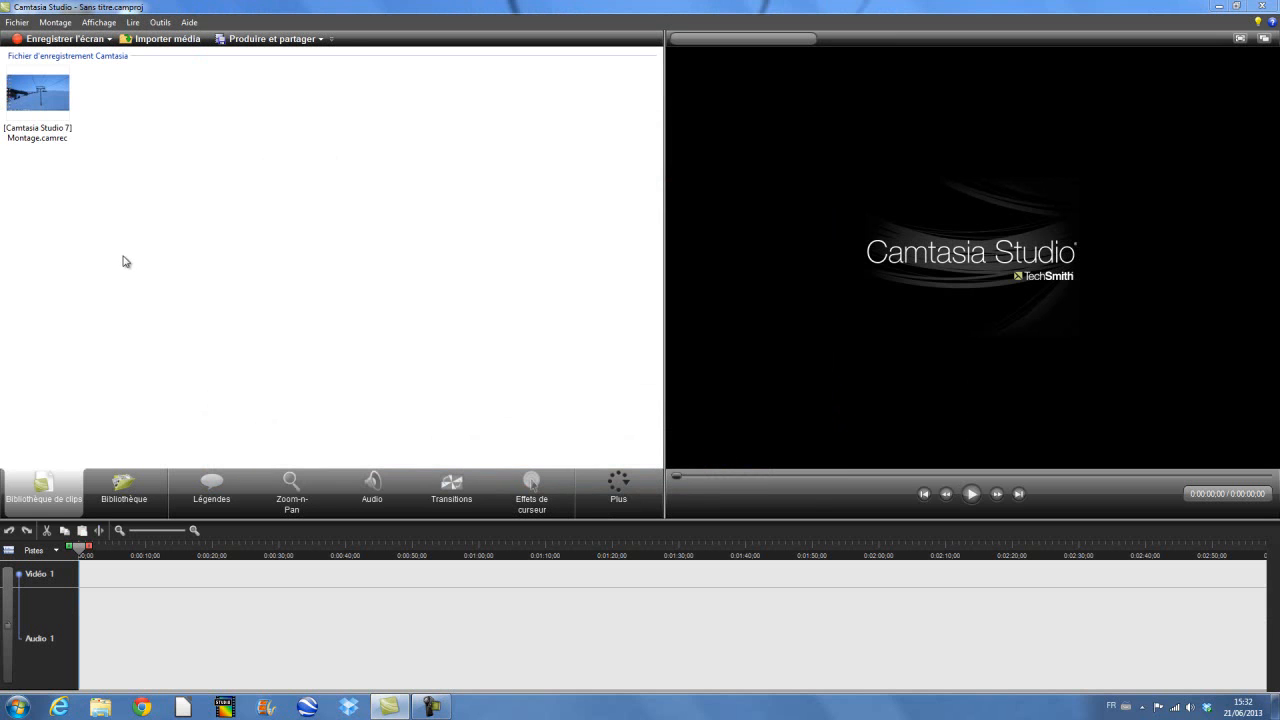
left_click_drag(32, 105, 108, 601)
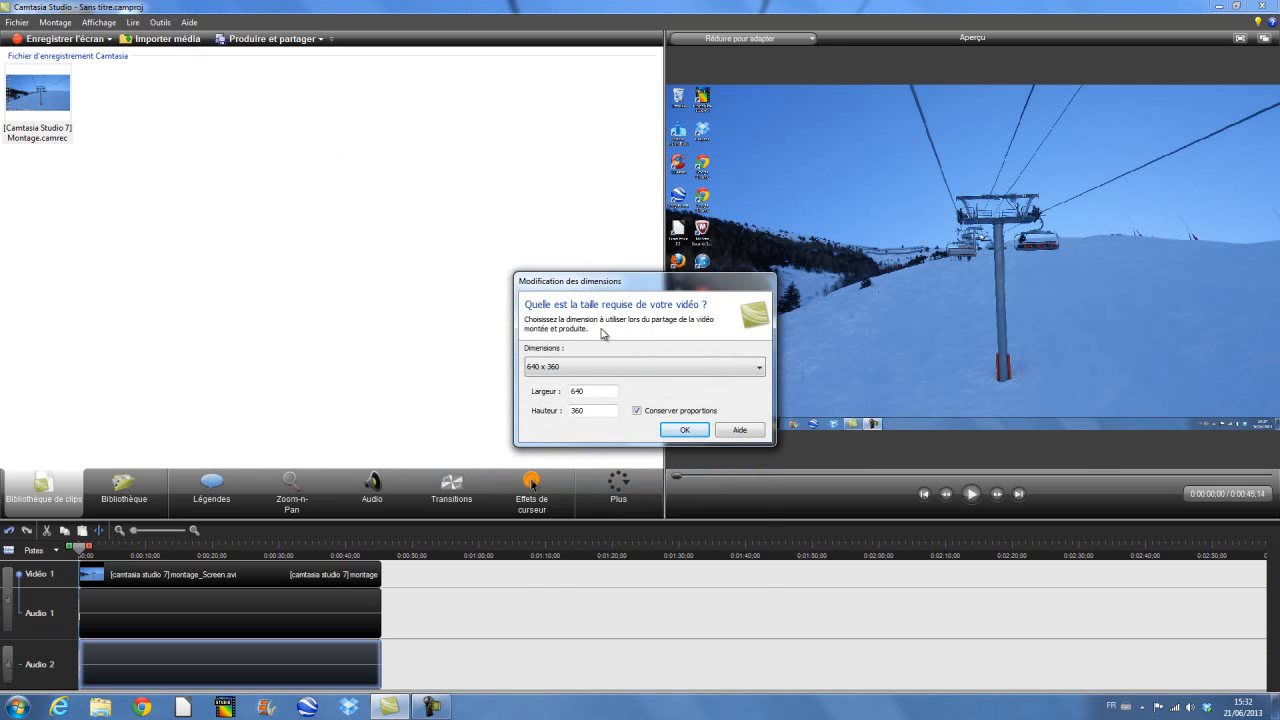
Step: Set the video dimensions to 1280 x 720, the YouTube and HD preset
left_click(601, 367)
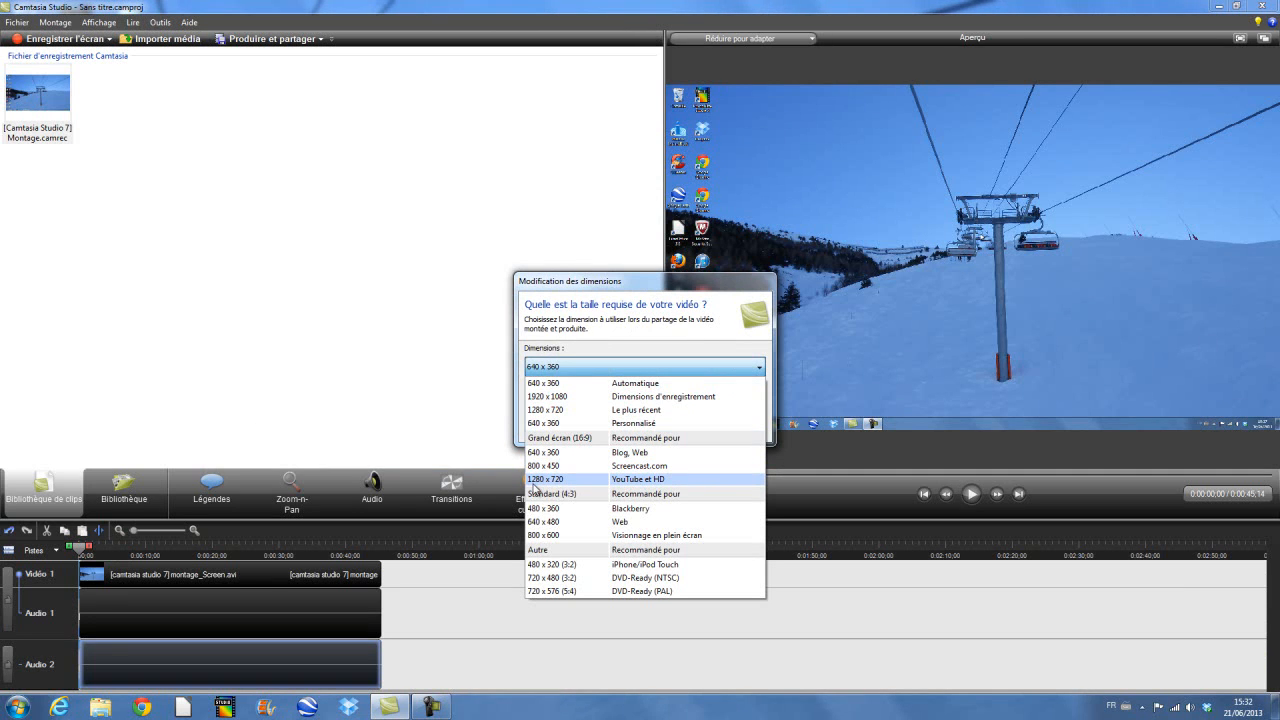
left_click(572, 487)
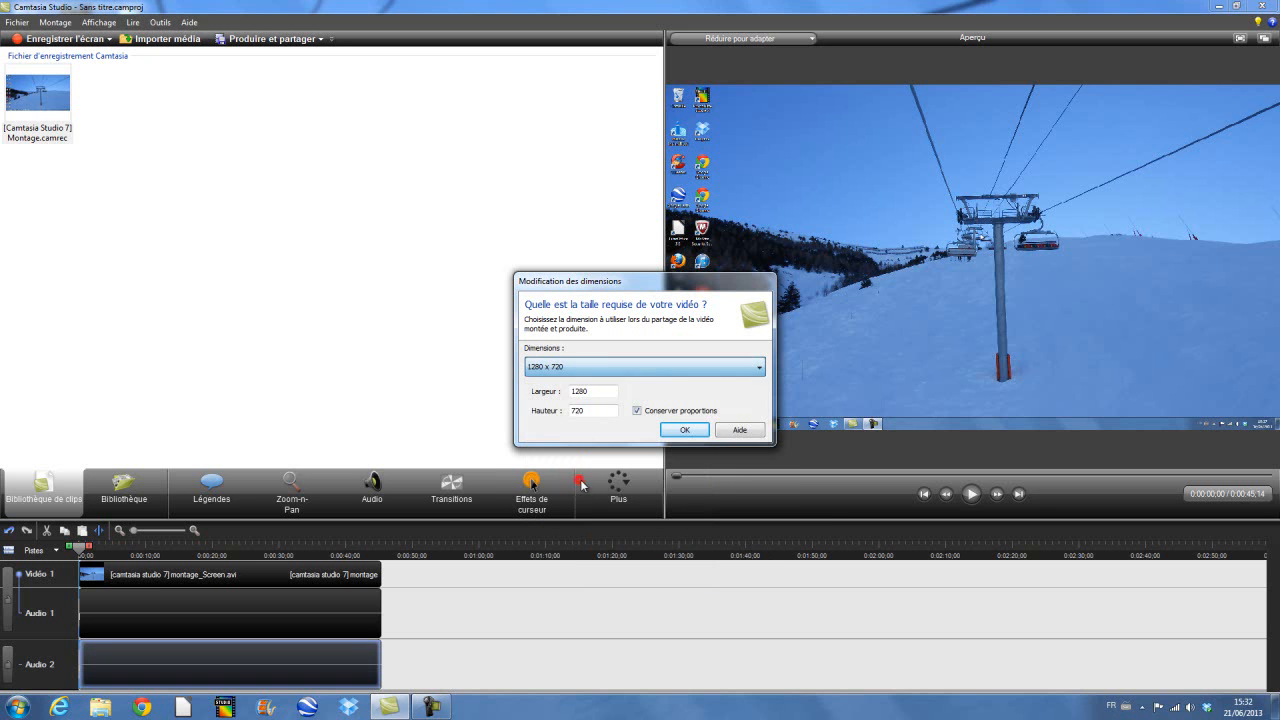
left_click(683, 433)
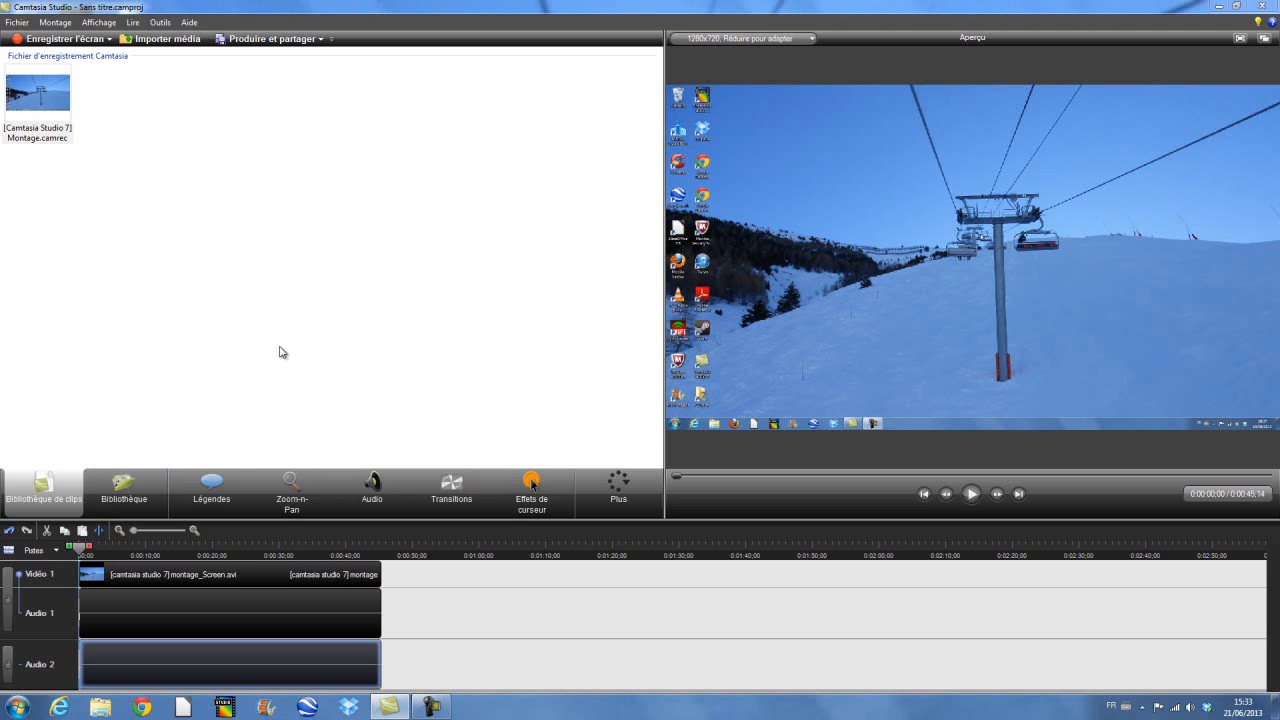
Step: Add a callout, move it to about X 118, Y 503, and change its shape to a filled rounded rectangle
left_click(228, 489)
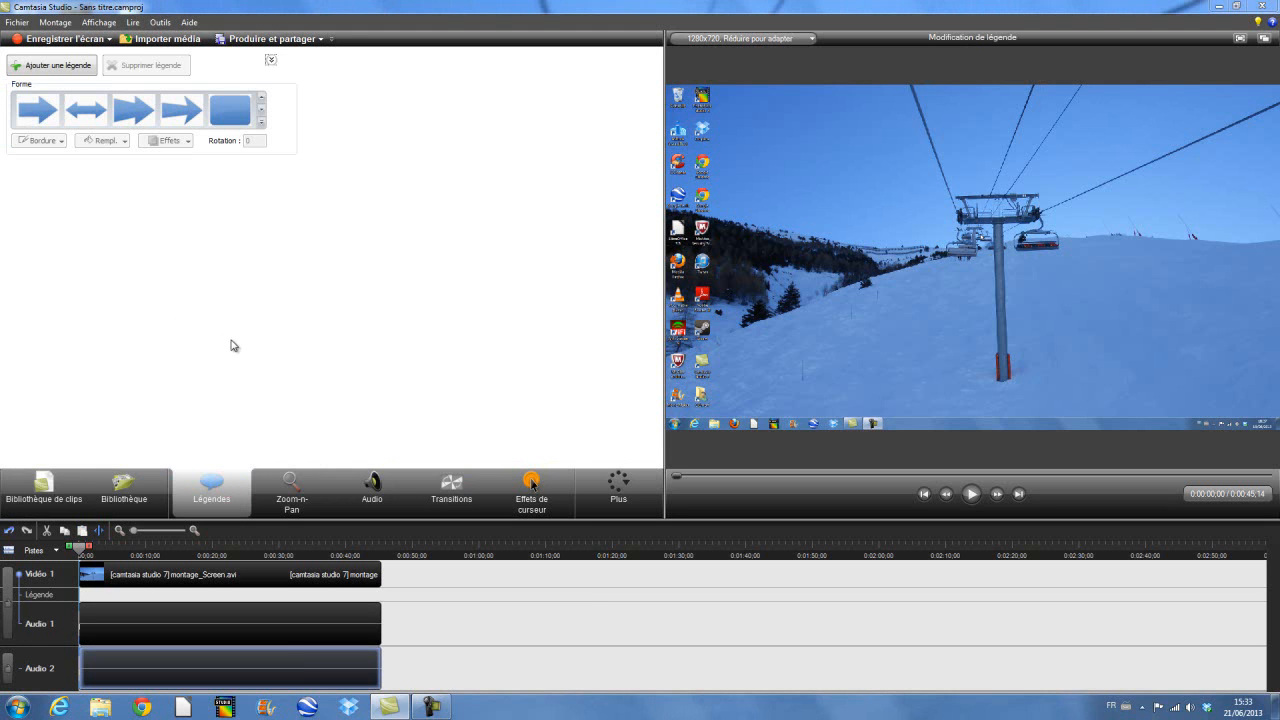
left_click(68, 66)
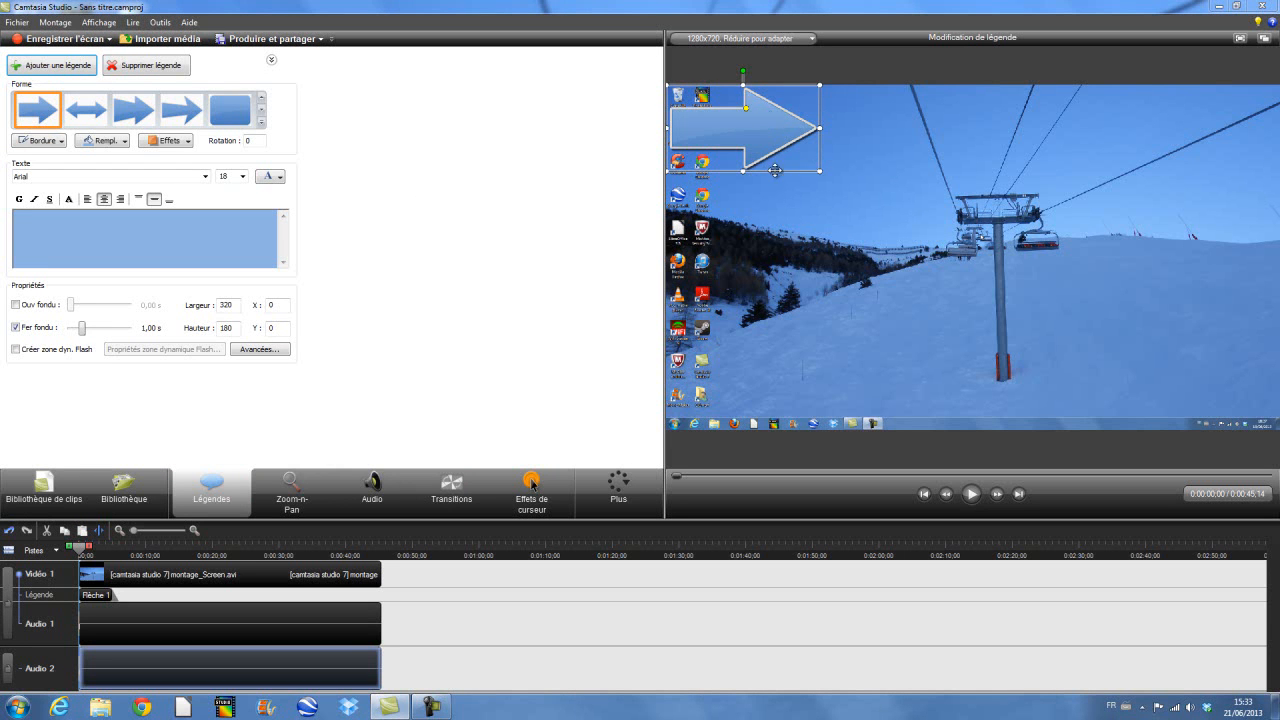
left_click_drag(770, 135, 824, 376)
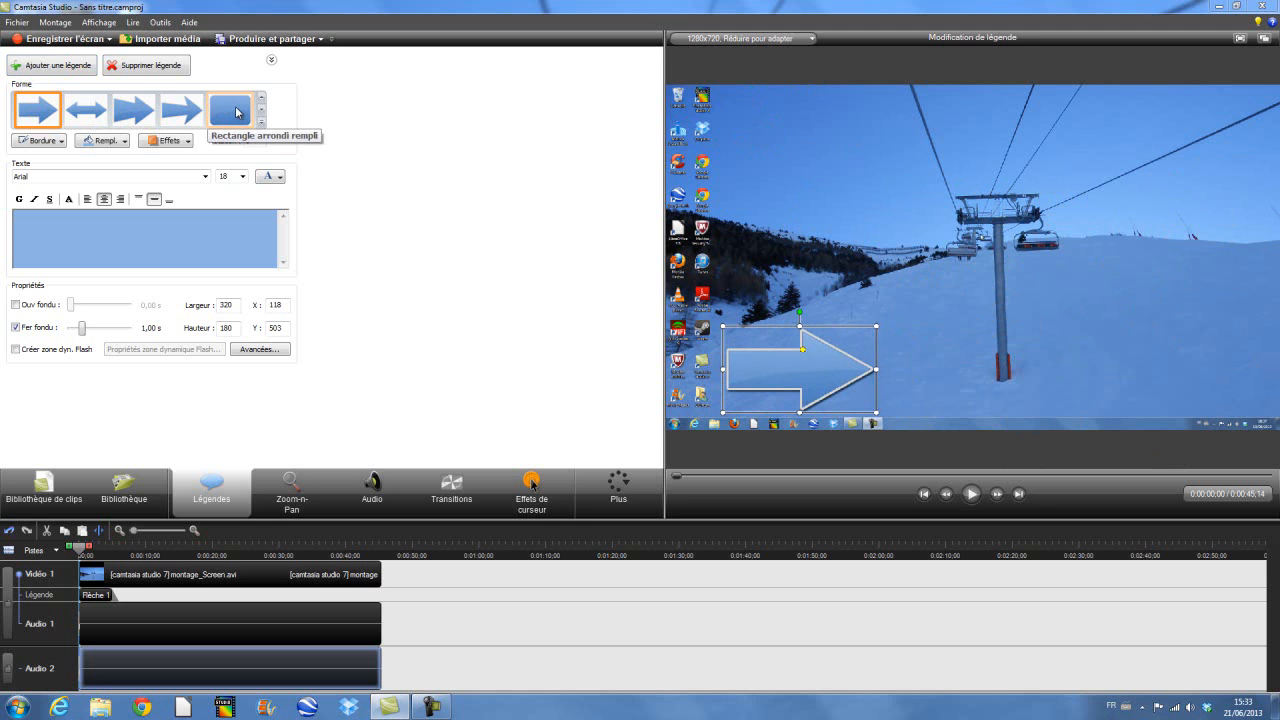
left_click(237, 112)
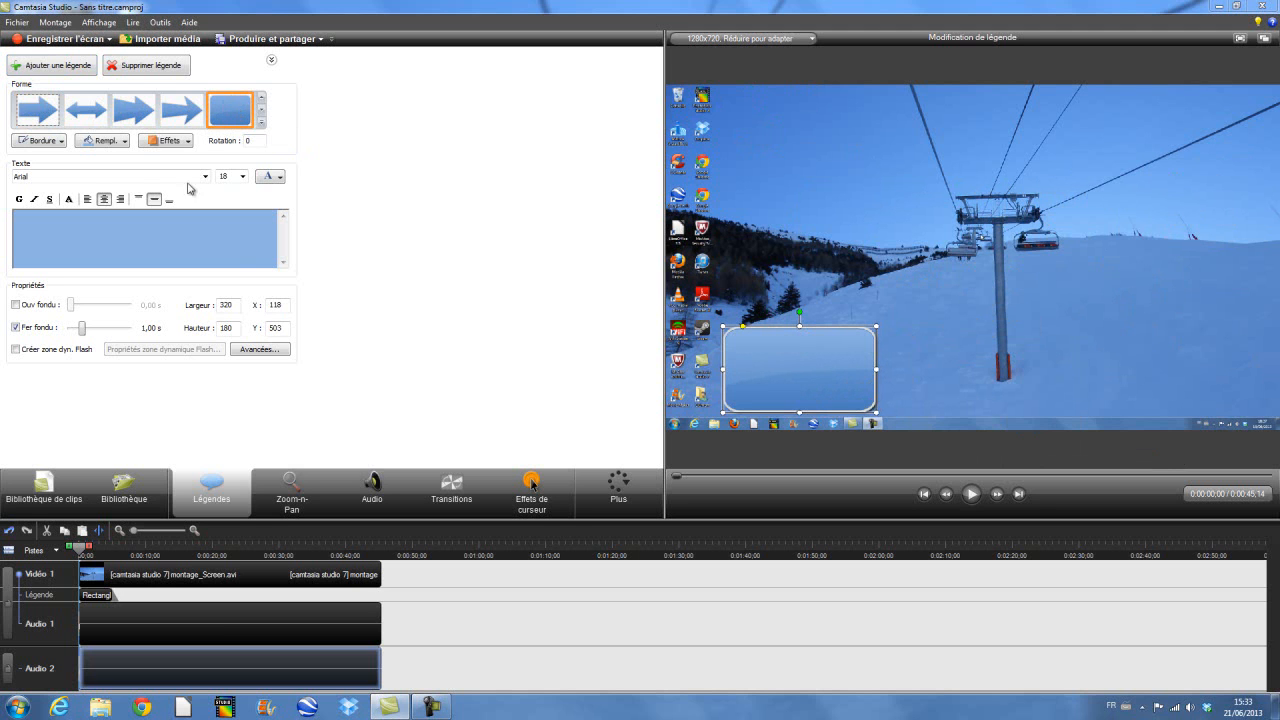
Step: Remove the fill and the border from the rounded rectangle callout
left_click(100, 140)
left_click(119, 232)
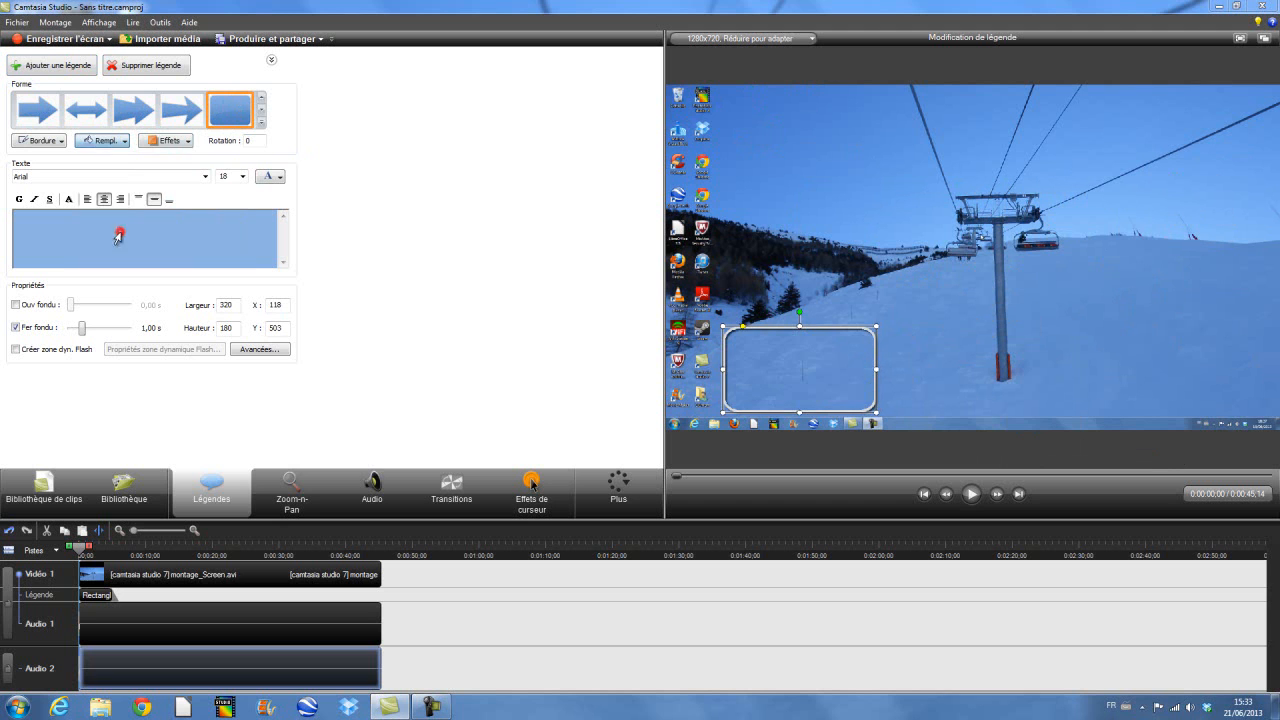
left_click(58, 143)
left_click(56, 243)
Step: Enter "Mozilla Firefox" as the callout's text and colour it red
left_click(179, 224)
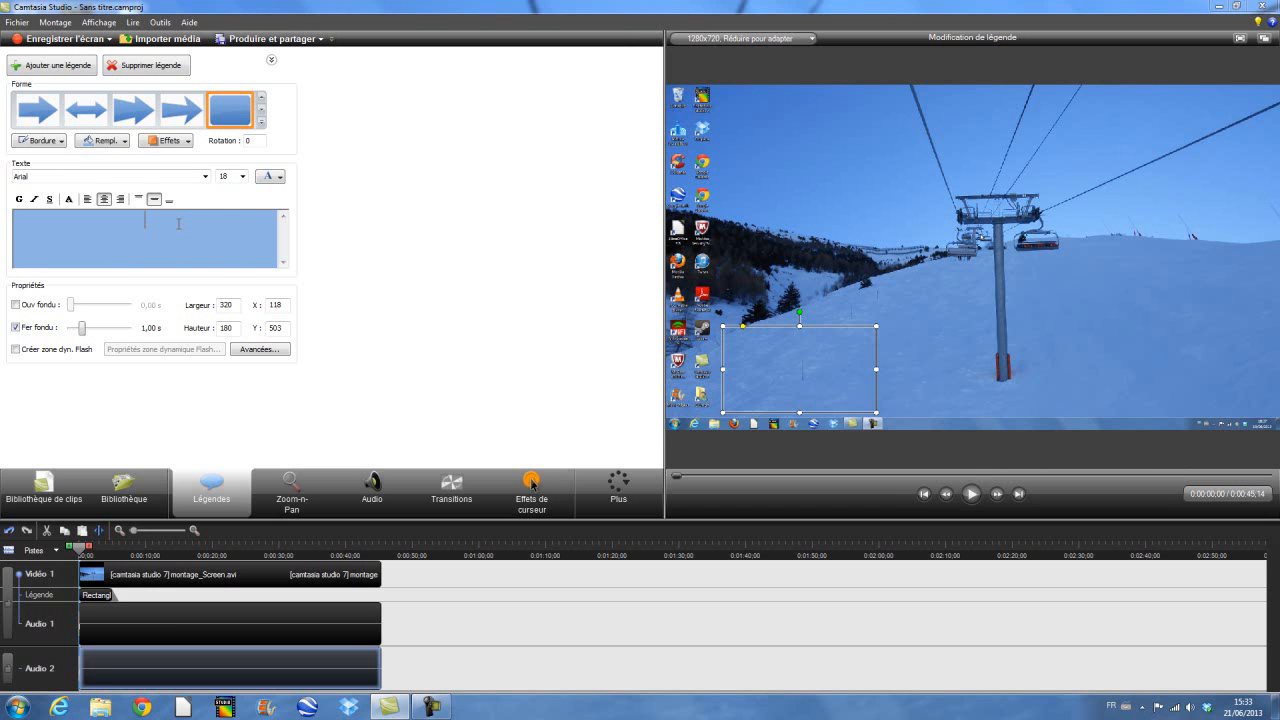
type("Mozilla Firefox")
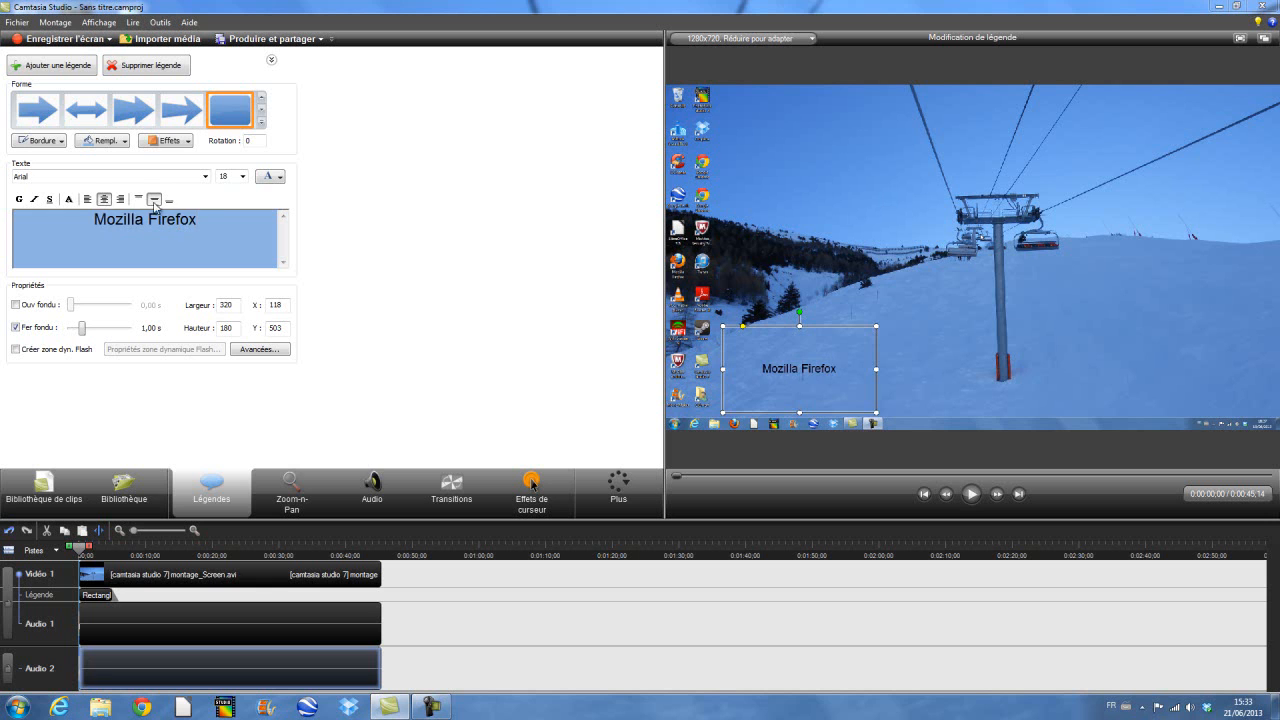
left_click_drag(219, 227, 70, 222)
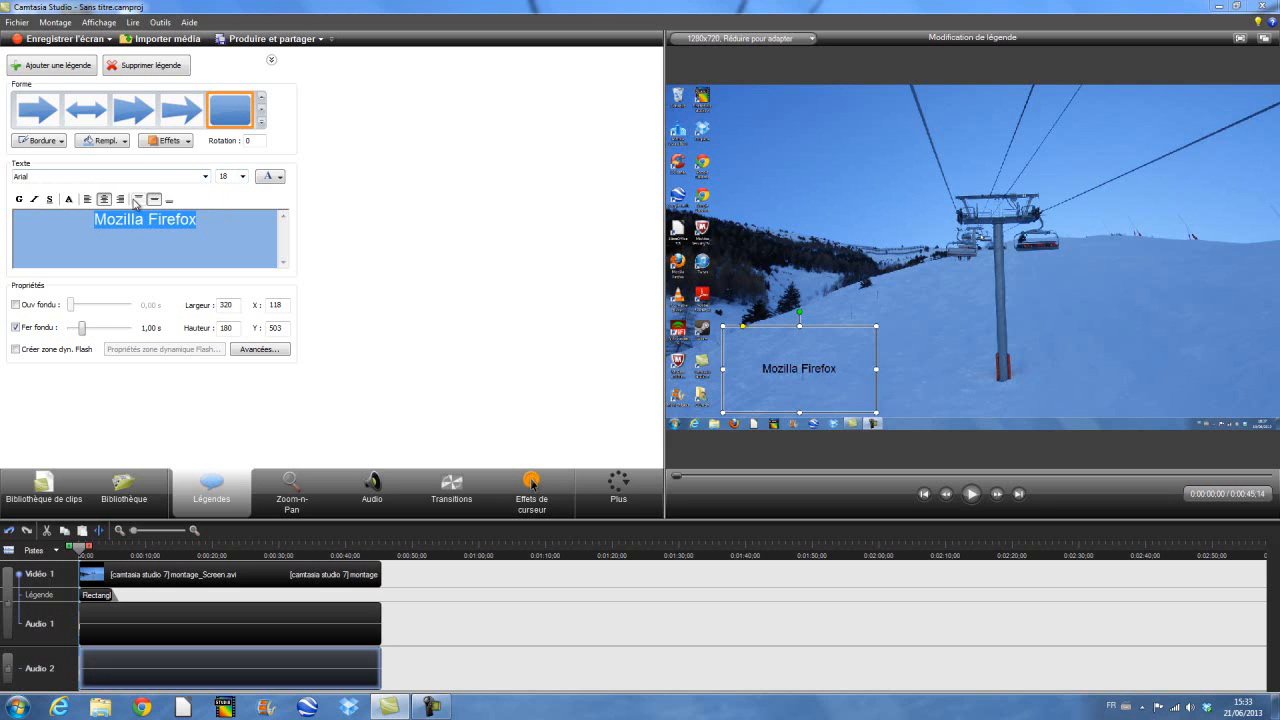
left_click(279, 177)
left_click(285, 247)
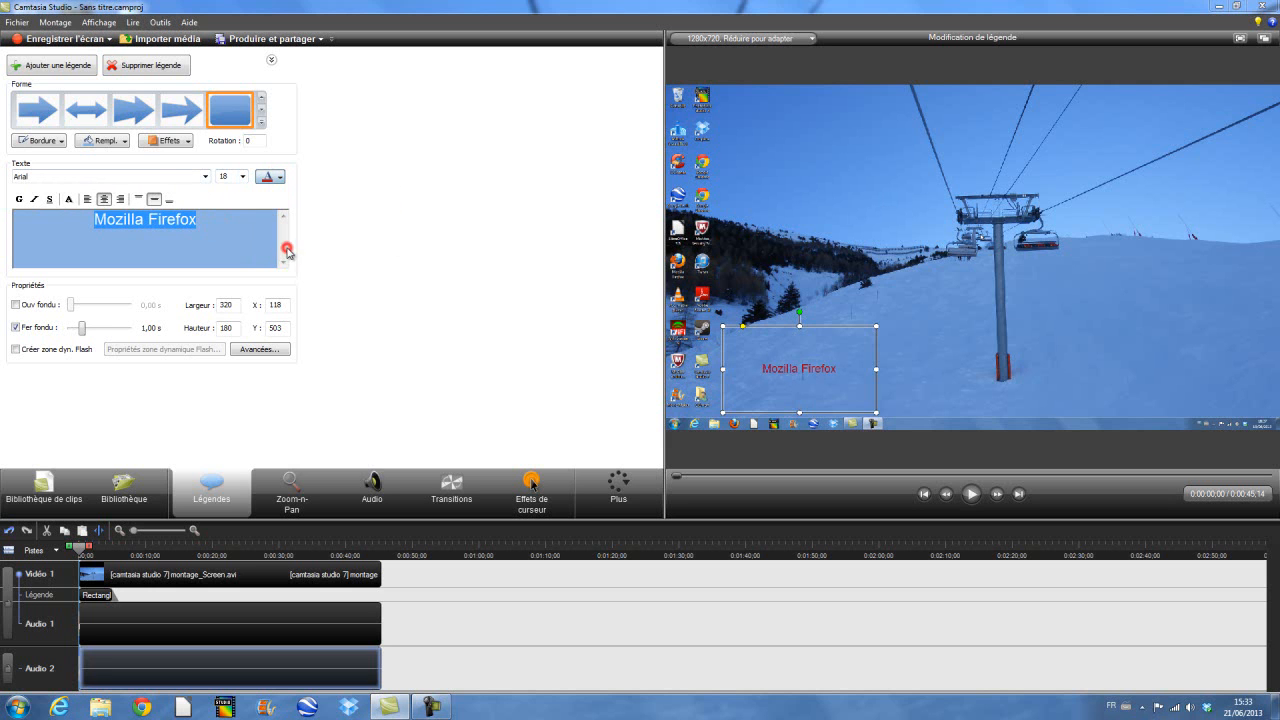
Step: Format the "Mozilla Firefox" callout text as bold Comic Sans MS, size 26
left_click(242, 176)
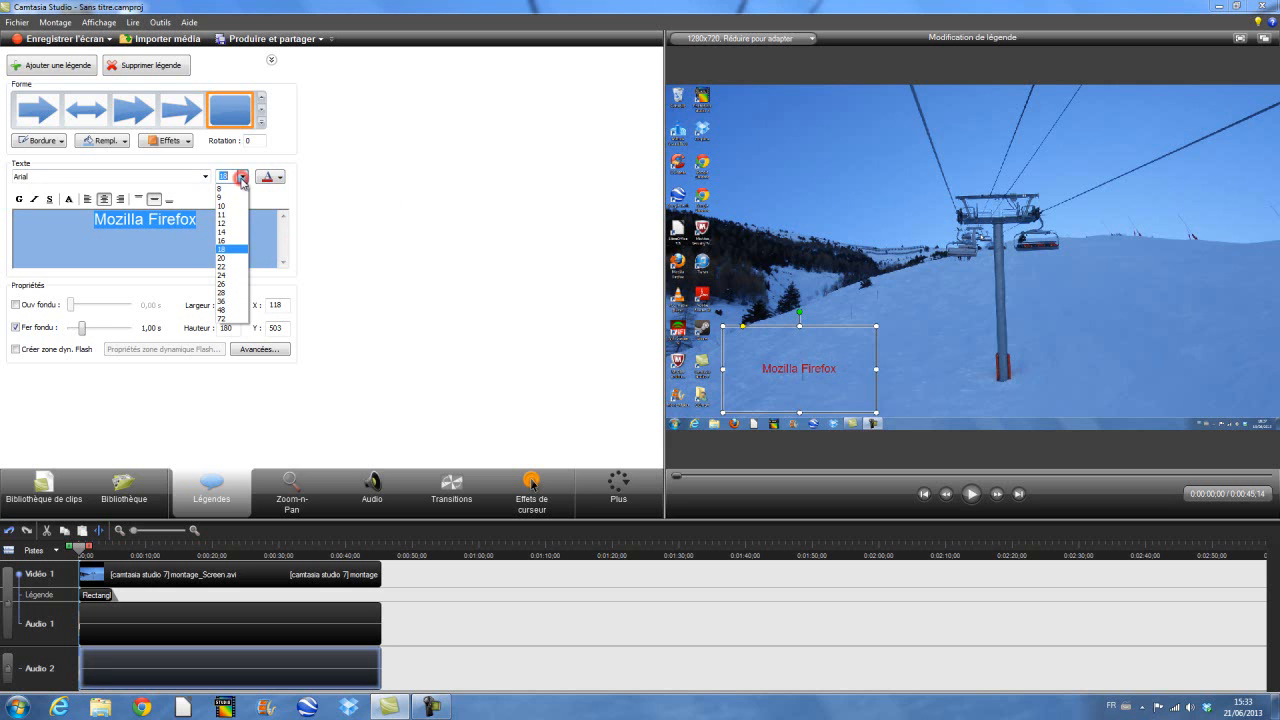
left_click(230, 285)
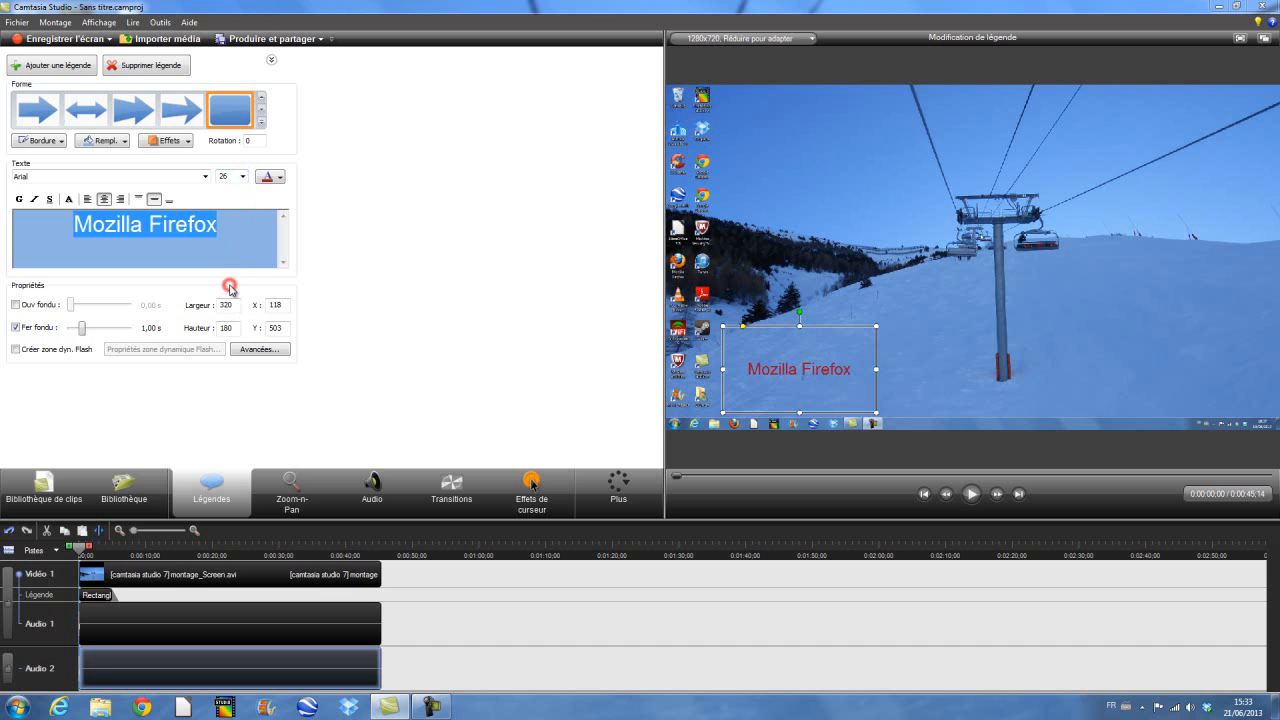
left_click(120, 177)
scroll(91, 300, "down", 3)
left_click(86, 321)
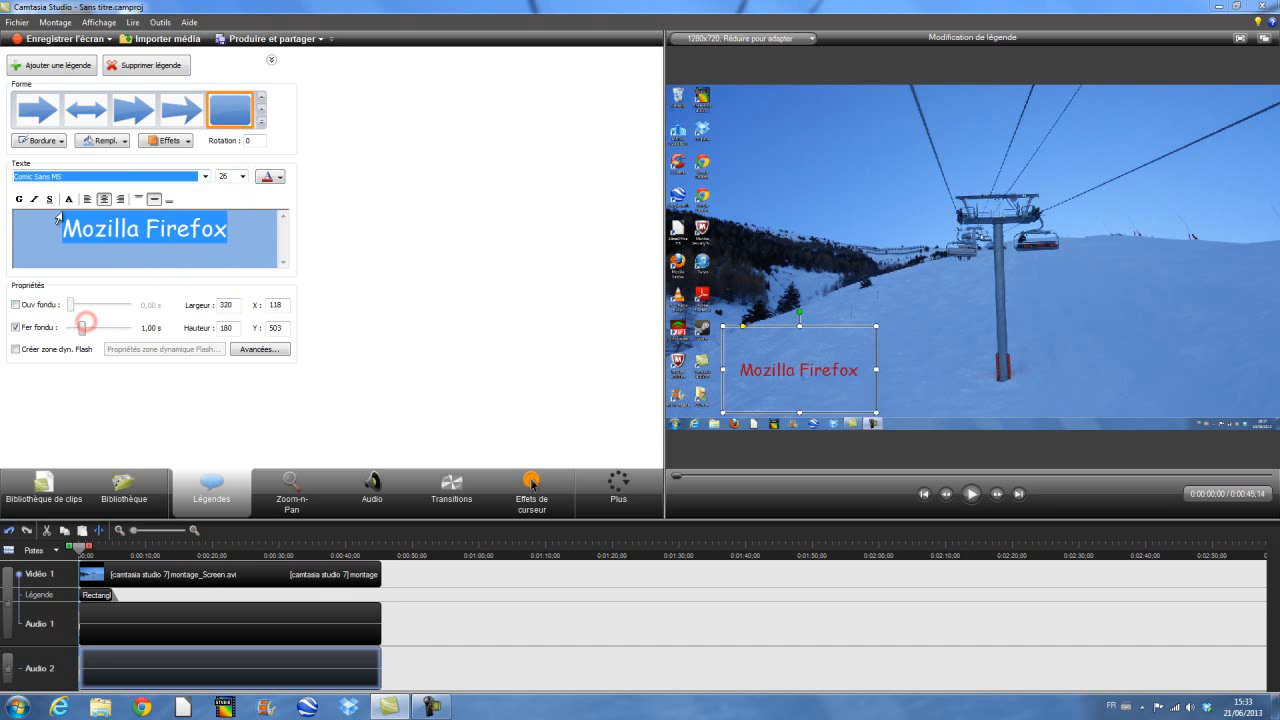
left_click(18, 199)
left_click(224, 228)
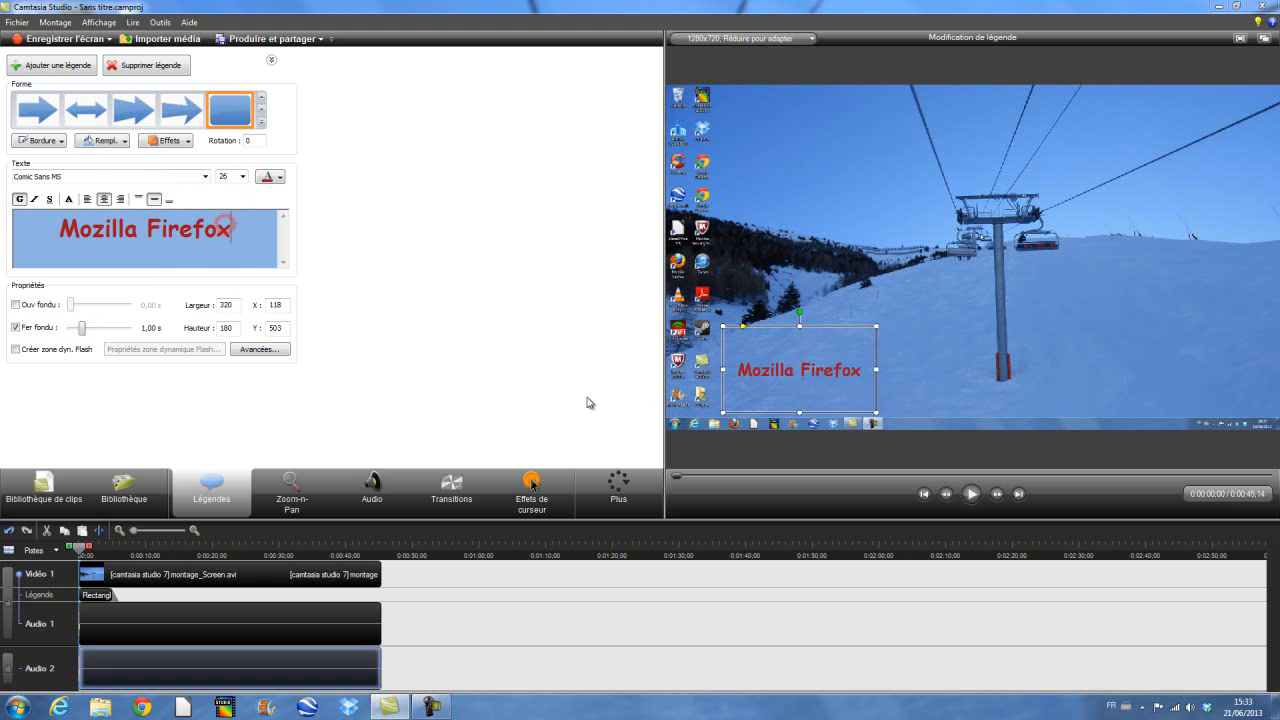
Step: Move the "Mozilla Firefox" callout down to just above the recorded taskbar, at about X 85, Y 550
left_click_drag(780, 370, 764, 393)
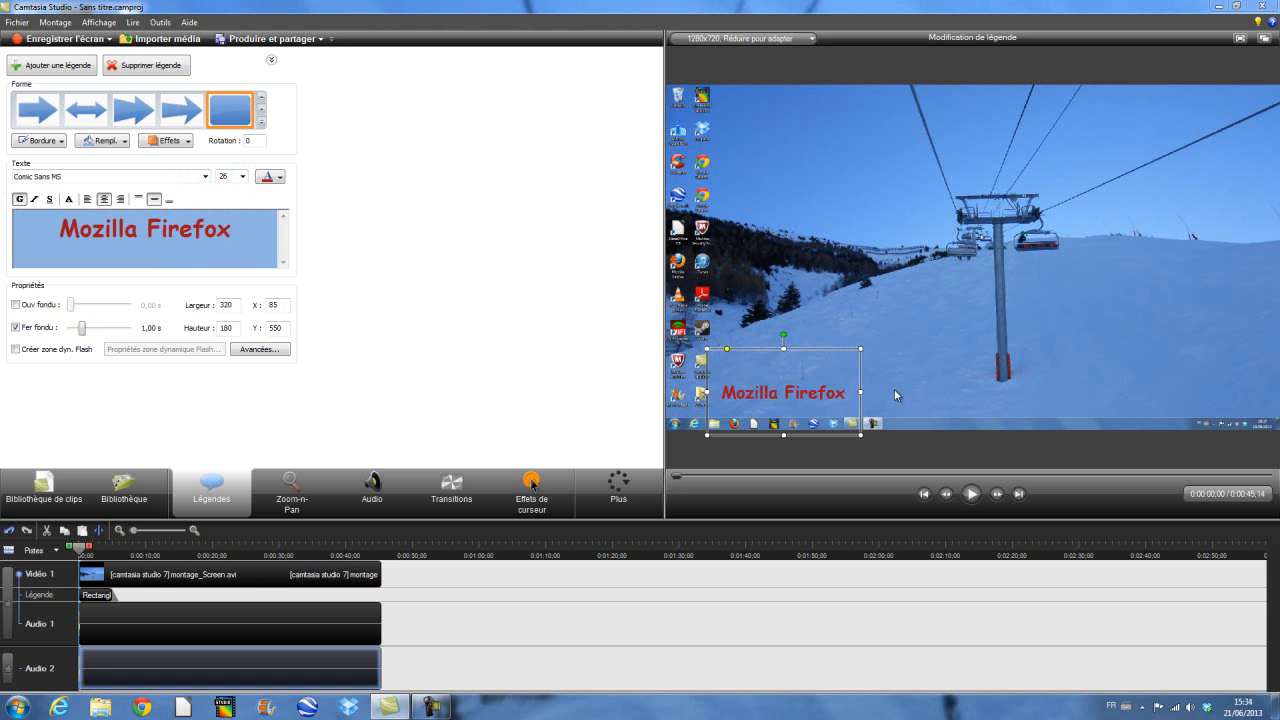
left_click(896, 395)
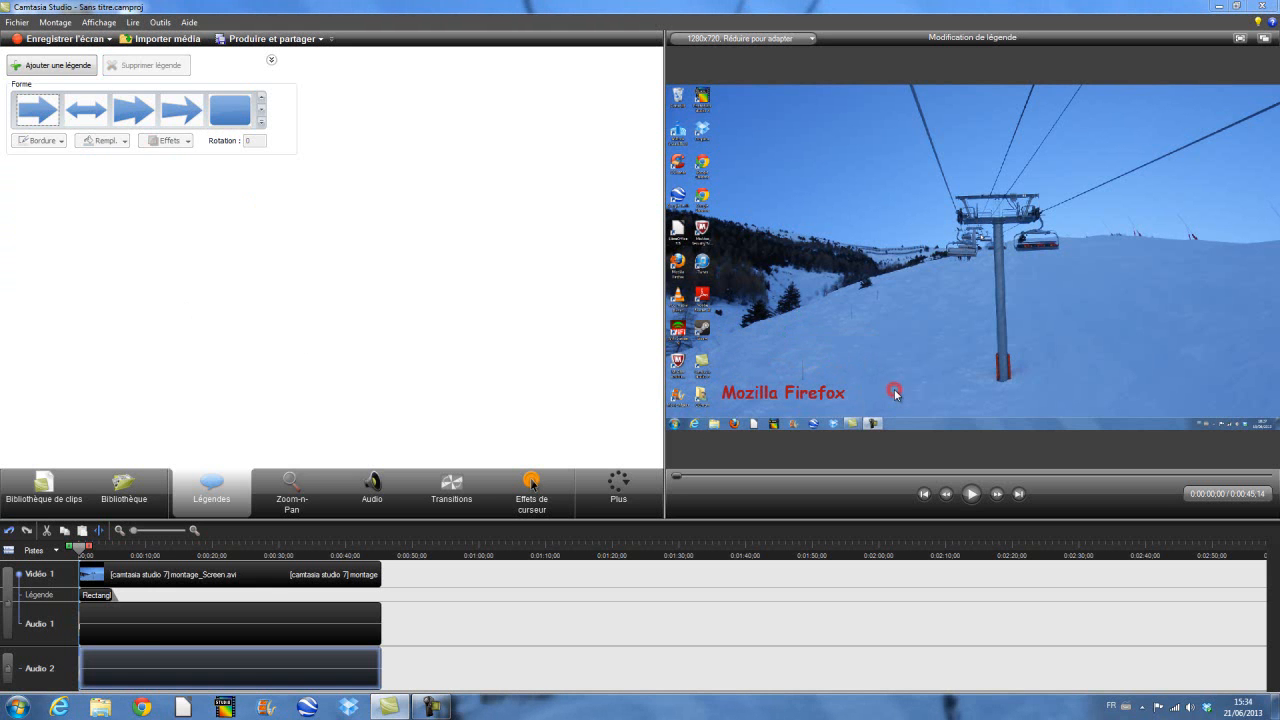
Step: Shorten the "Mozilla Firefox" callout on the timeline and shift it slightly after the start of the video
left_click(103, 600)
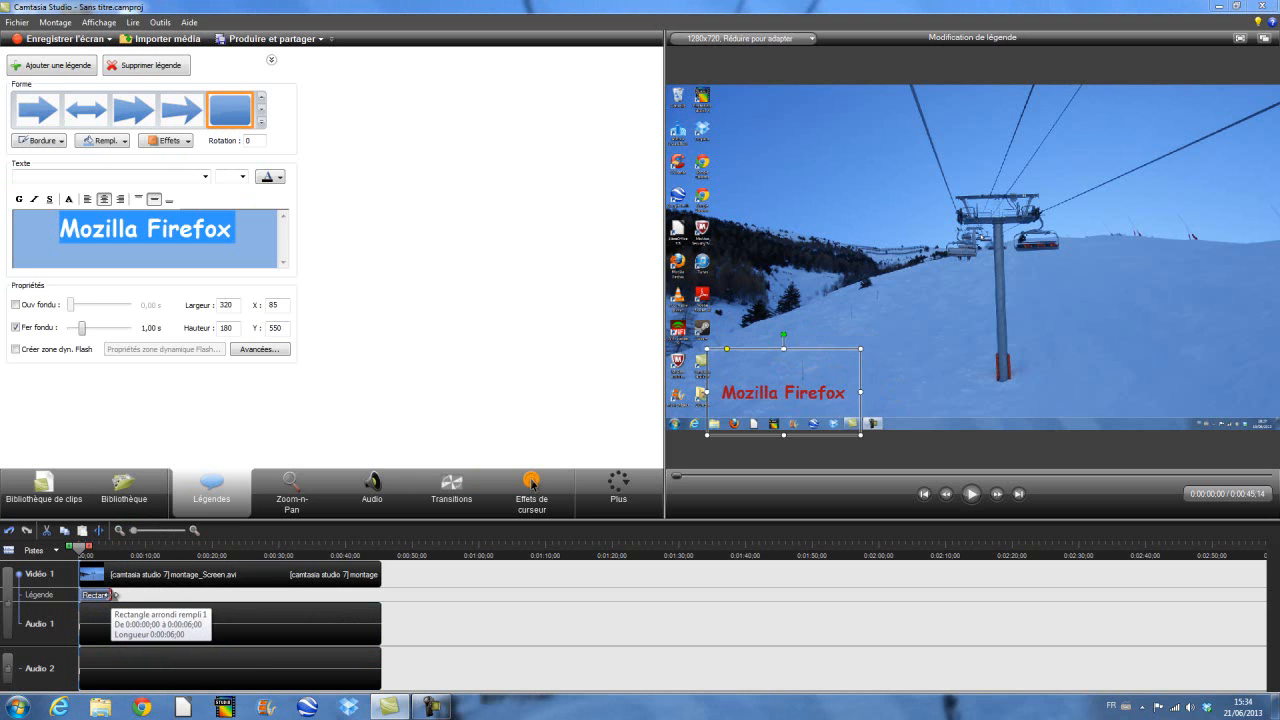
mouse_move(113, 595)
left_mouse_down()
mouse_move(366, 596)
mouse_move(88, 596)
left_mouse_up()
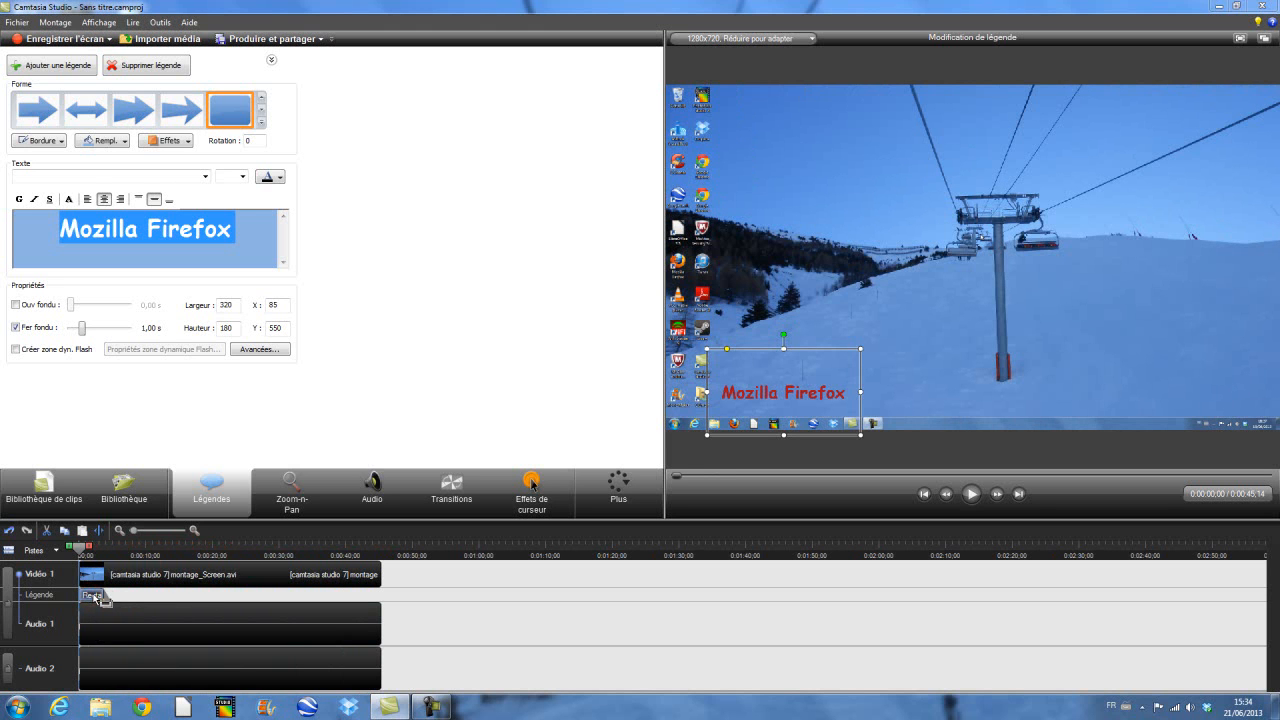
left_click_drag(103, 598, 130, 598)
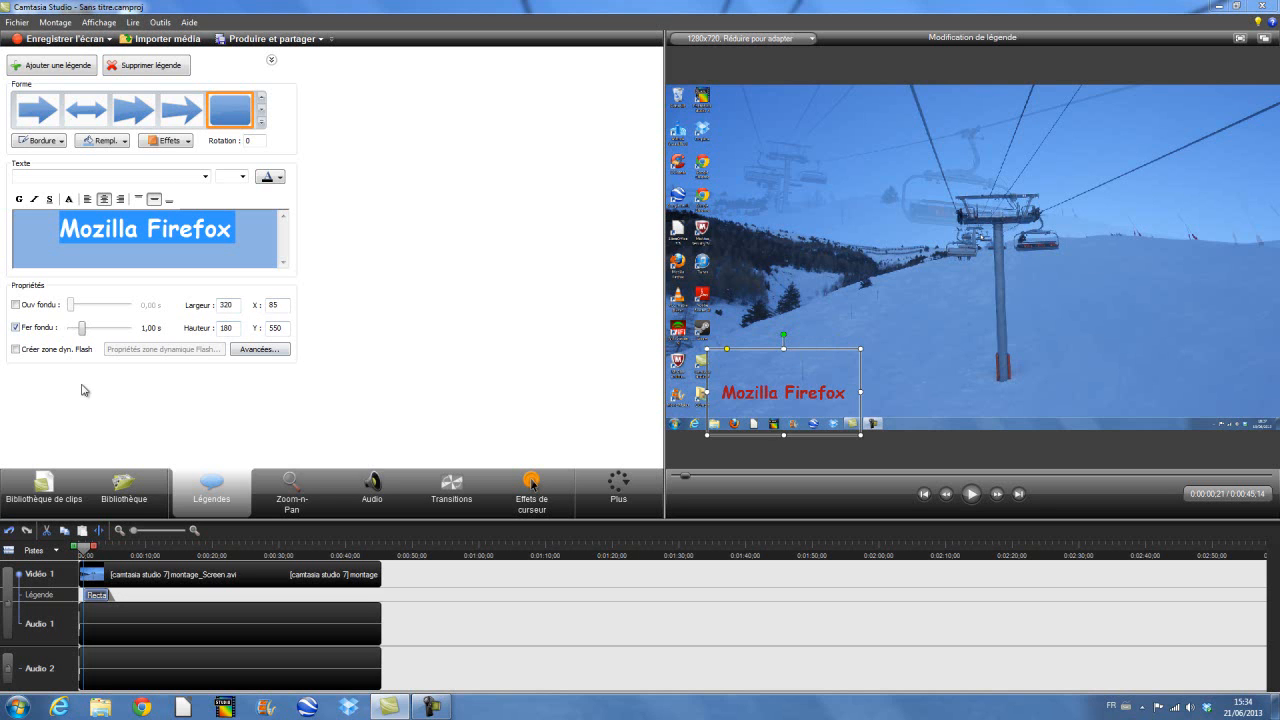
Step: Enable fade-in for the callout, with fade-in and fade-out both lasting 0.70 s
left_click(16, 304)
left_click_drag(71, 305, 80, 332)
Step: Play the first seconds of the video from the beginning to check the callout's timing and fades
left_click_drag(84, 549, 79, 549)
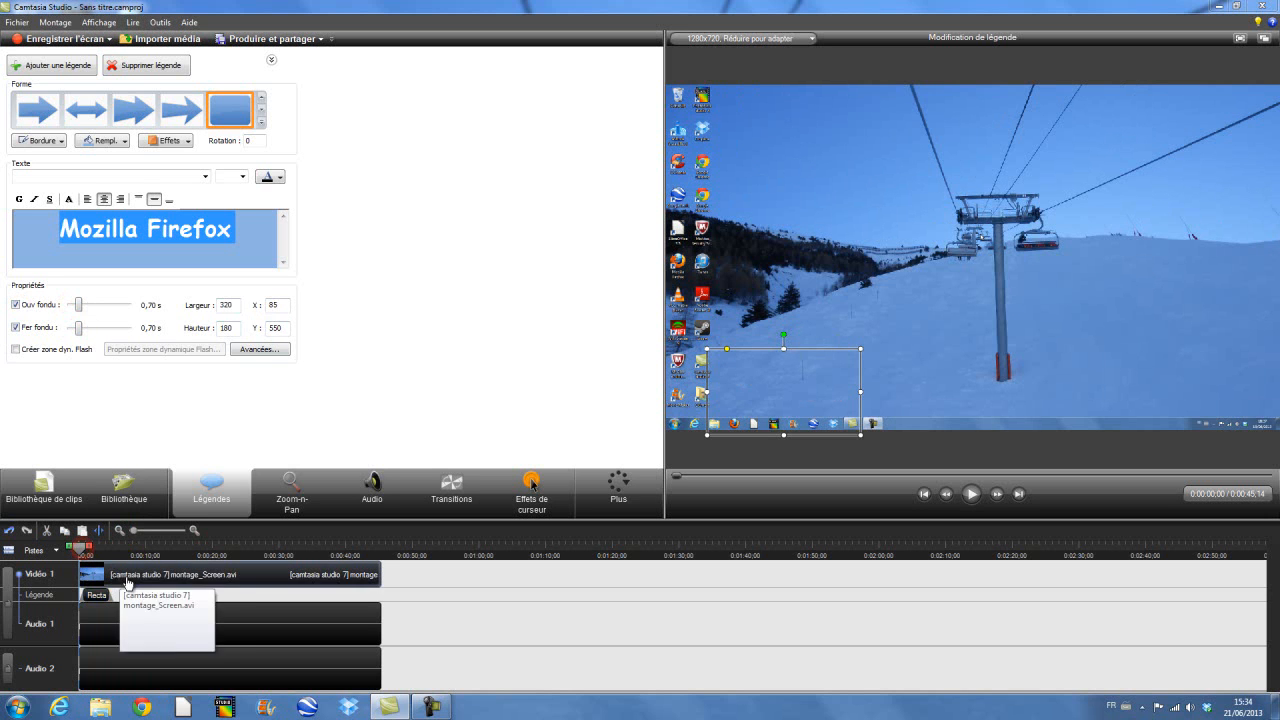
left_click(1130, 325)
left_click(970, 493)
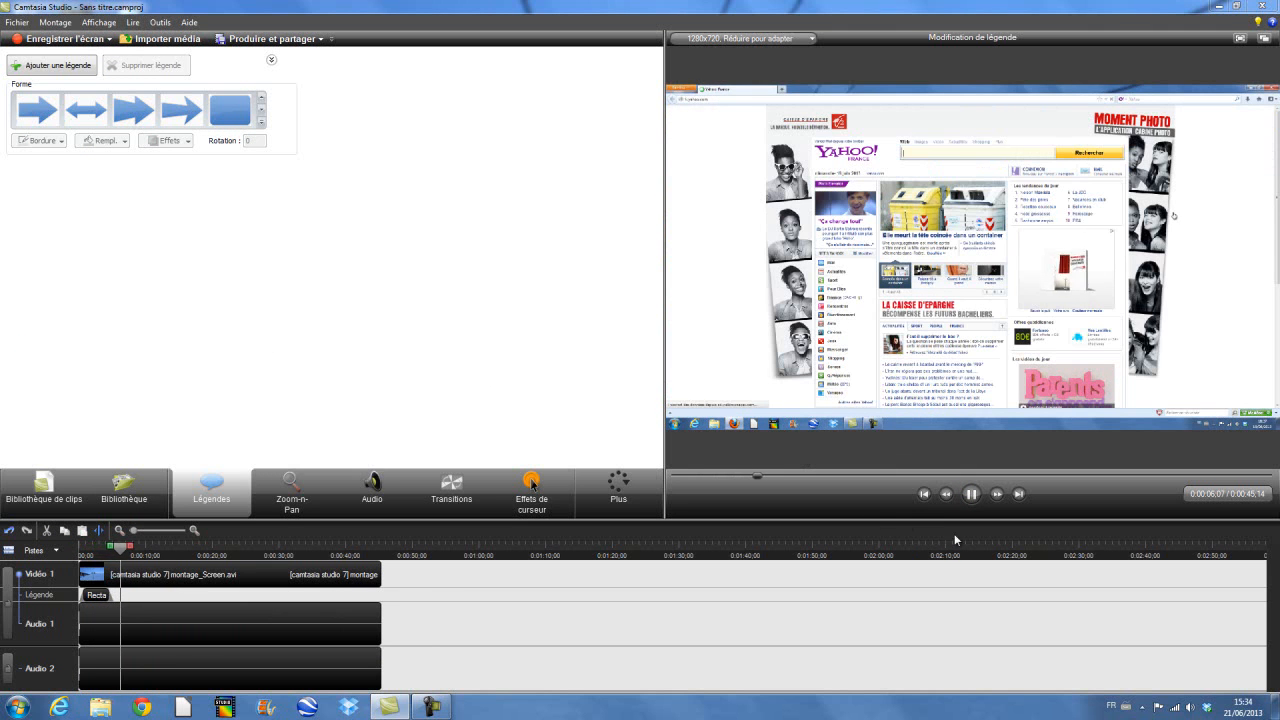
key("space")
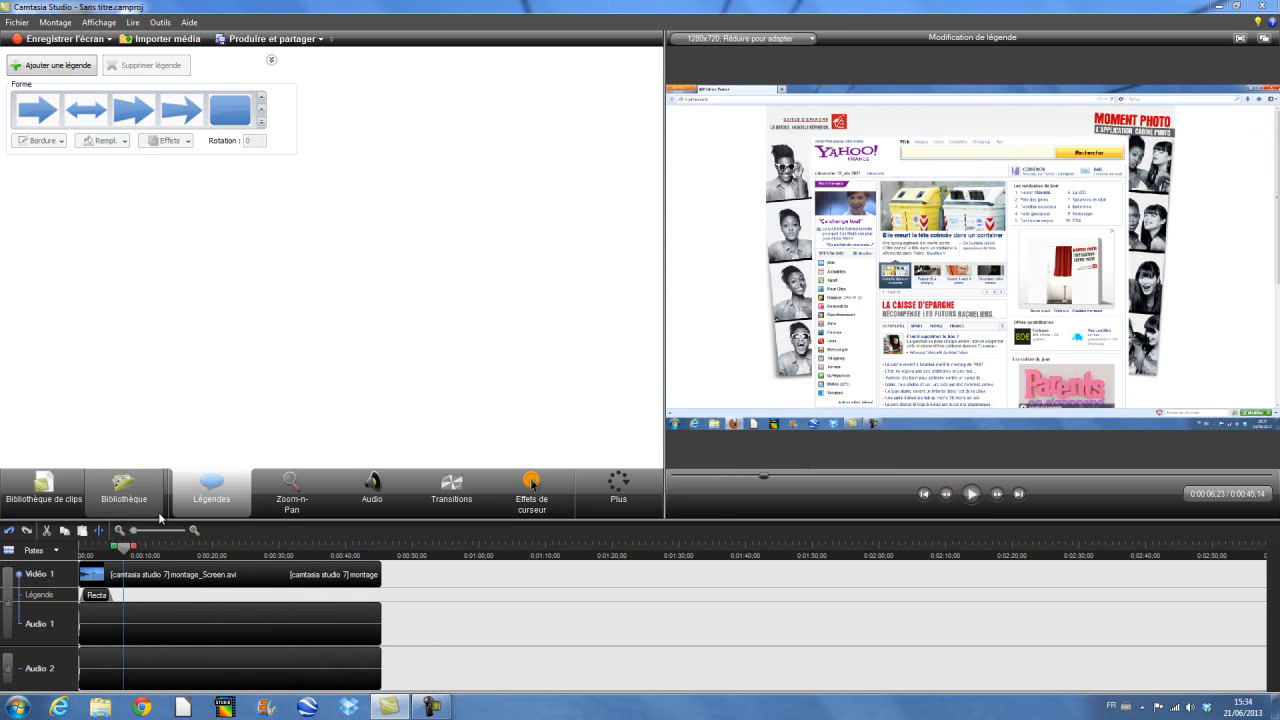
Step: Add a Zoom-n-Pan keyframe at about 0:00:24;18, where the YouTube channel page is shown
left_click(302, 502)
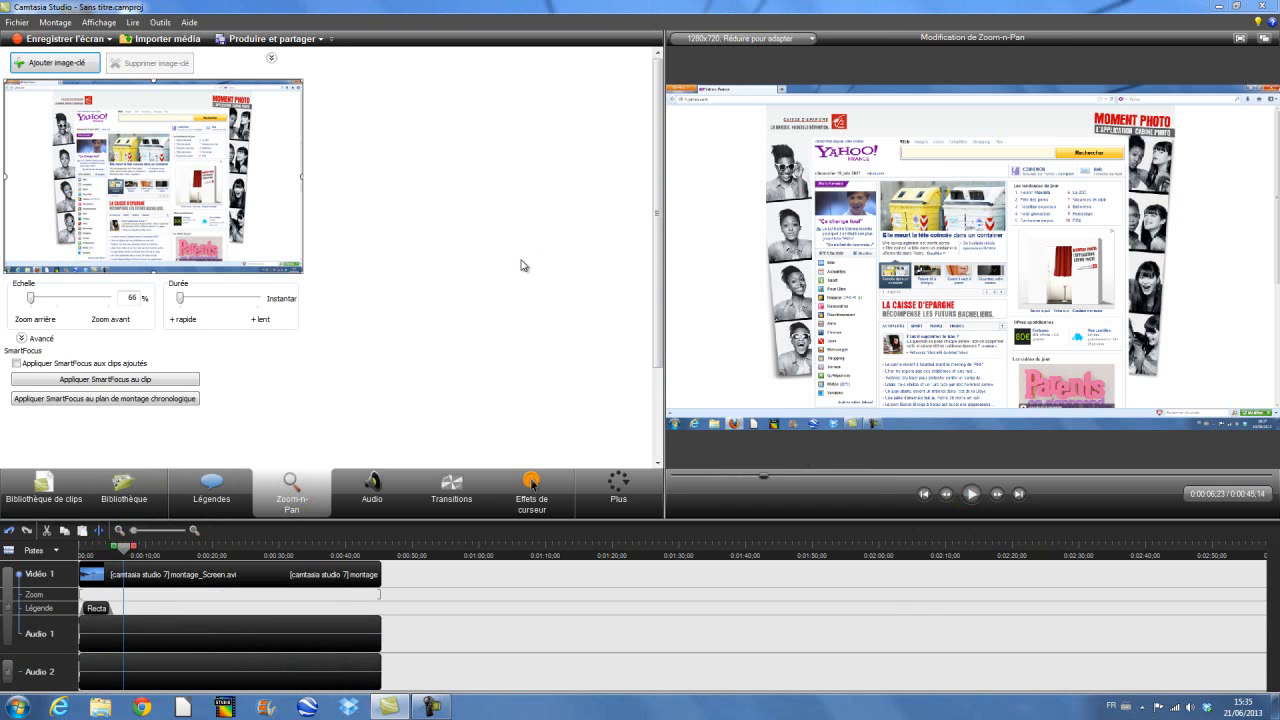
left_click_drag(123, 548, 243, 553)
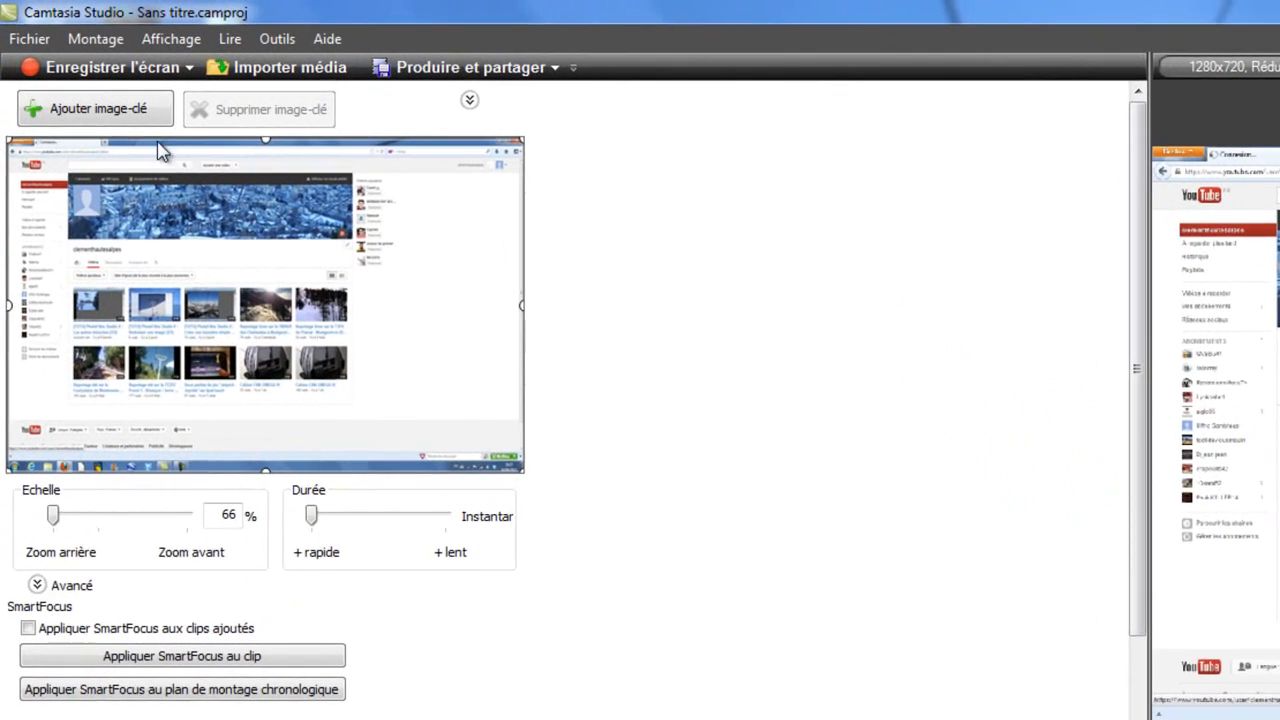
left_click(155, 113)
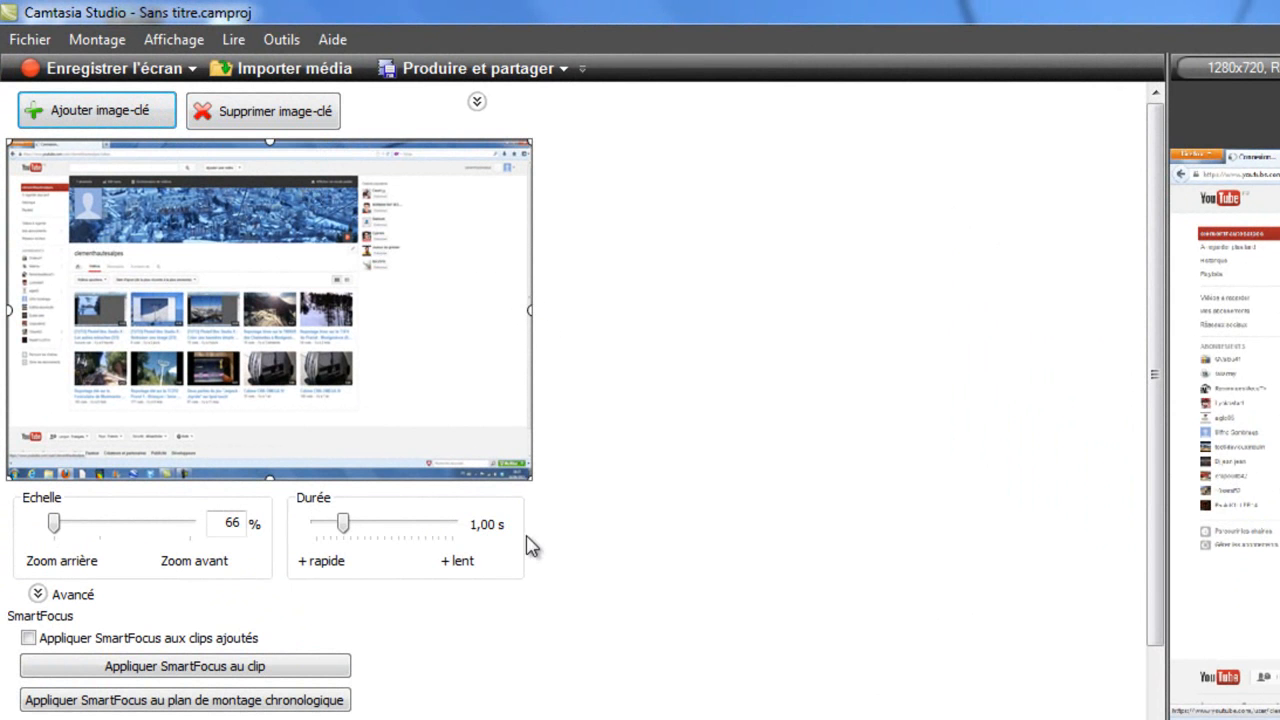
Step: Zoom the keyframe in to 115% and centre its frame on the channel's video thumbnails
left_click_drag(531, 480, 343, 322)
left_click_drag(157, 265, 200, 351)
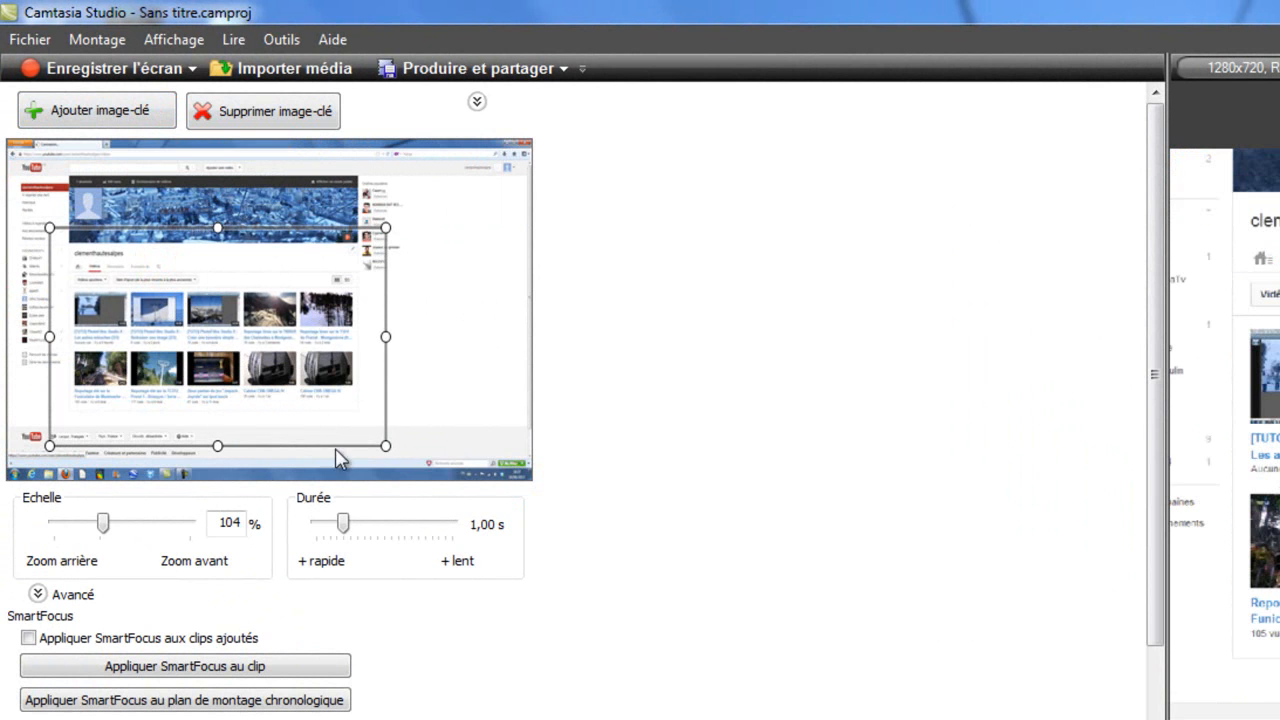
left_click_drag(386, 447, 352, 425)
left_click_drag(315, 350, 329, 361)
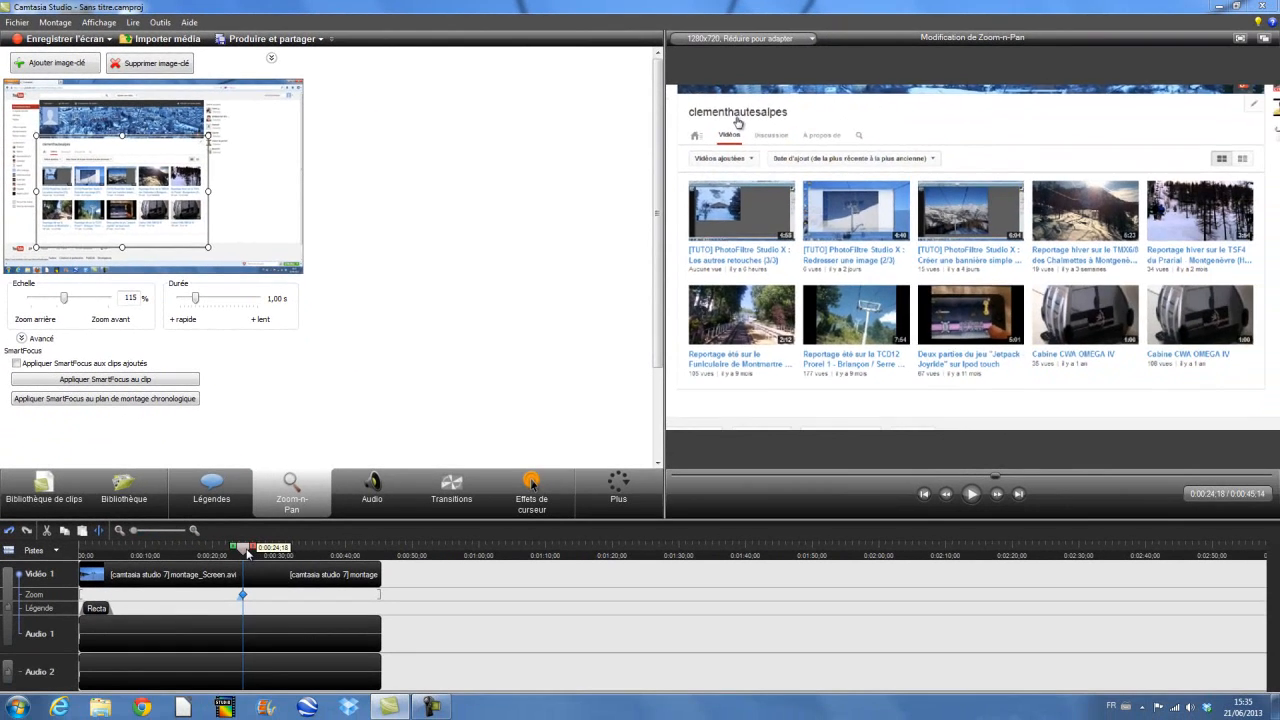
Step: Add a second Zoom-n-Pan keyframe at about 0:00:34;15 and zoom it out to 66% to show the whole screen
left_click_drag(248, 553, 233, 552)
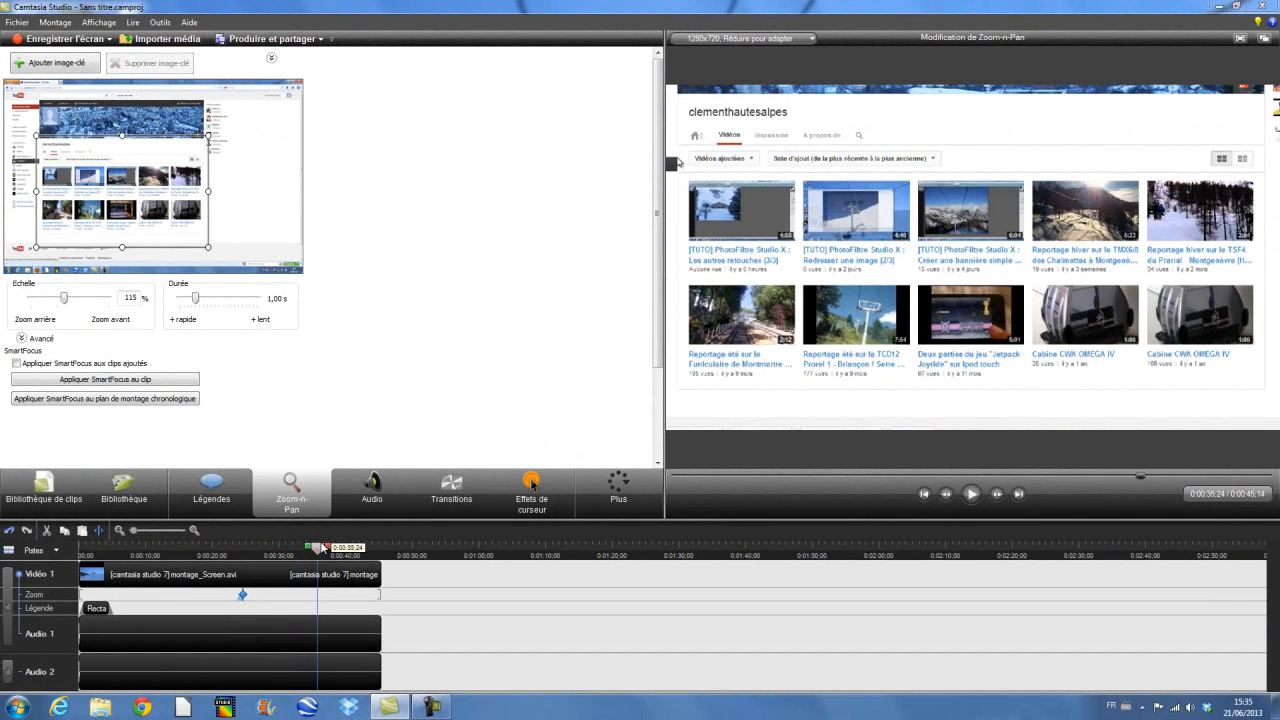
left_click_drag(320, 547, 292, 549)
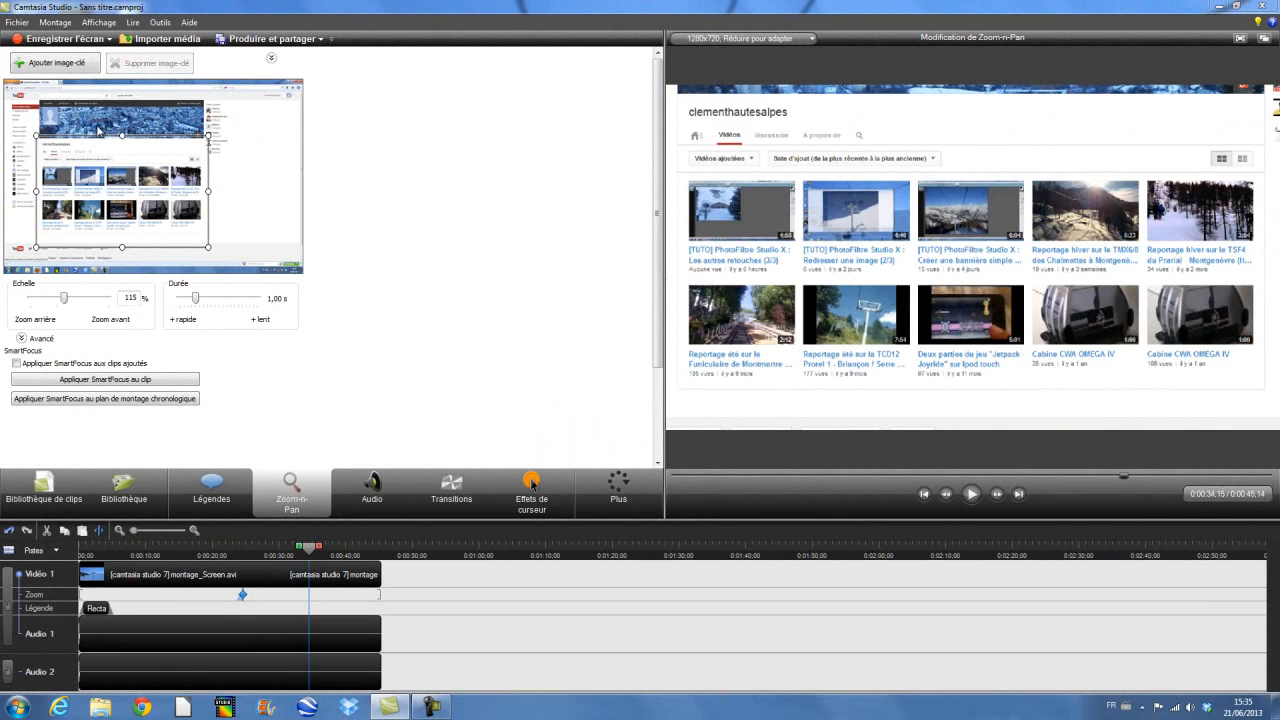
left_click(72, 63)
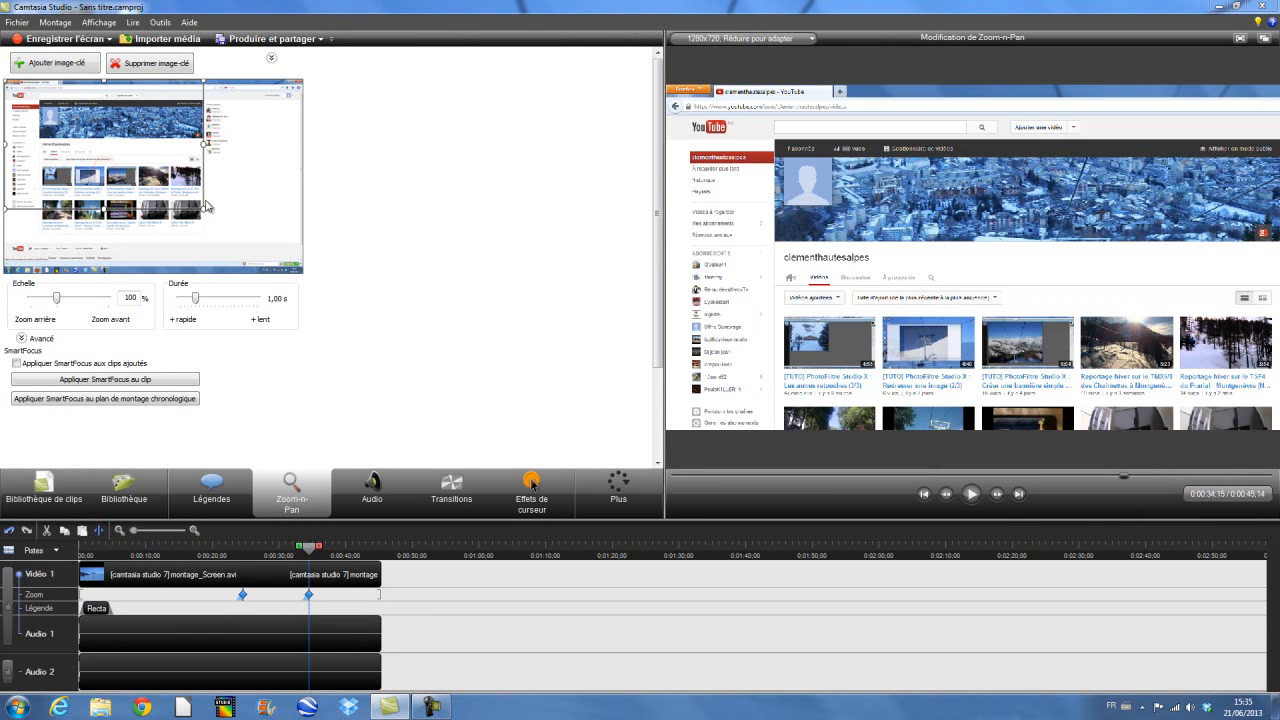
left_click_drag(203, 208, 473, 432)
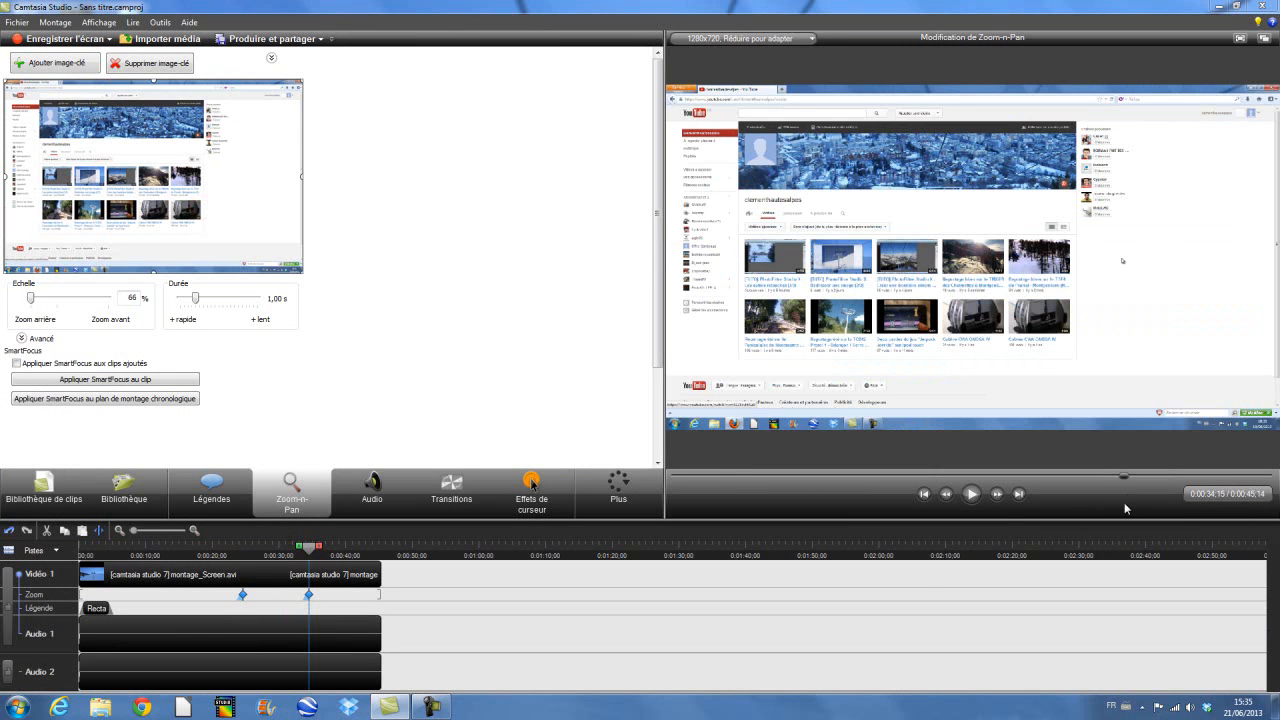
Step: Play the video from before the first Zoom-n-Pan keyframe until after the second to check the zoom in and out
left_click_drag(1128, 482, 982, 482)
left_click(975, 494)
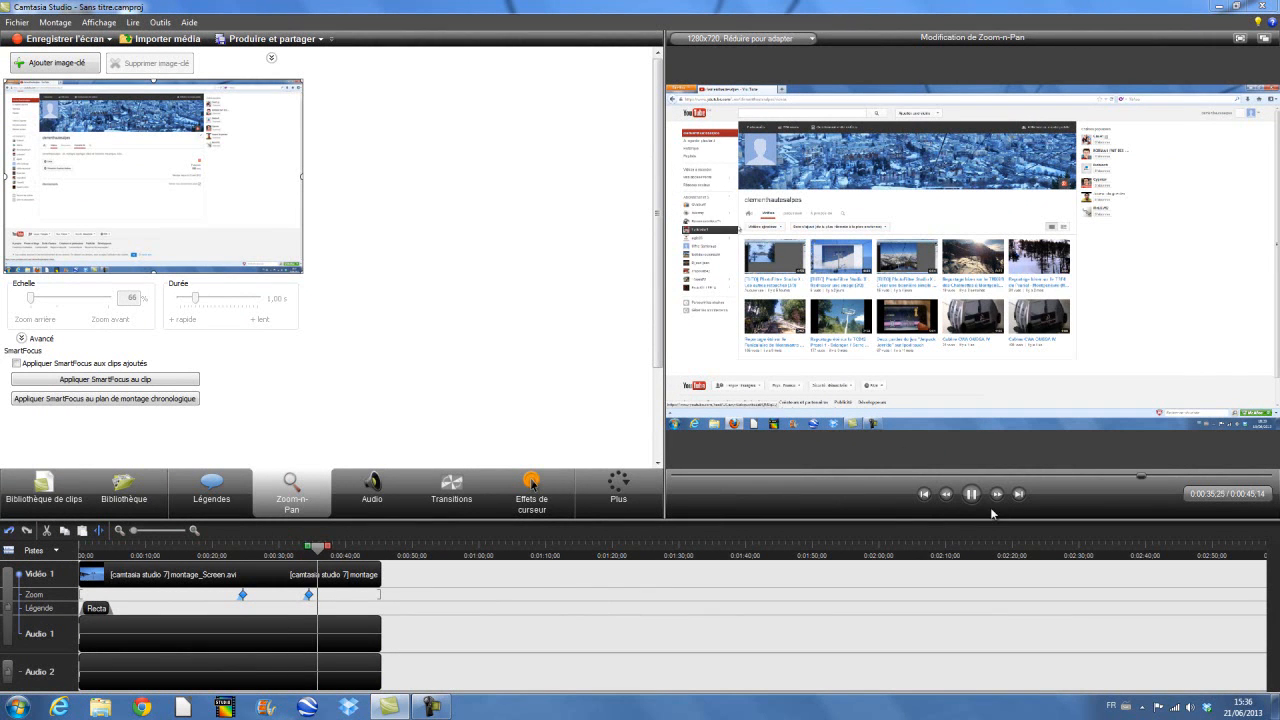
left_click(971, 493)
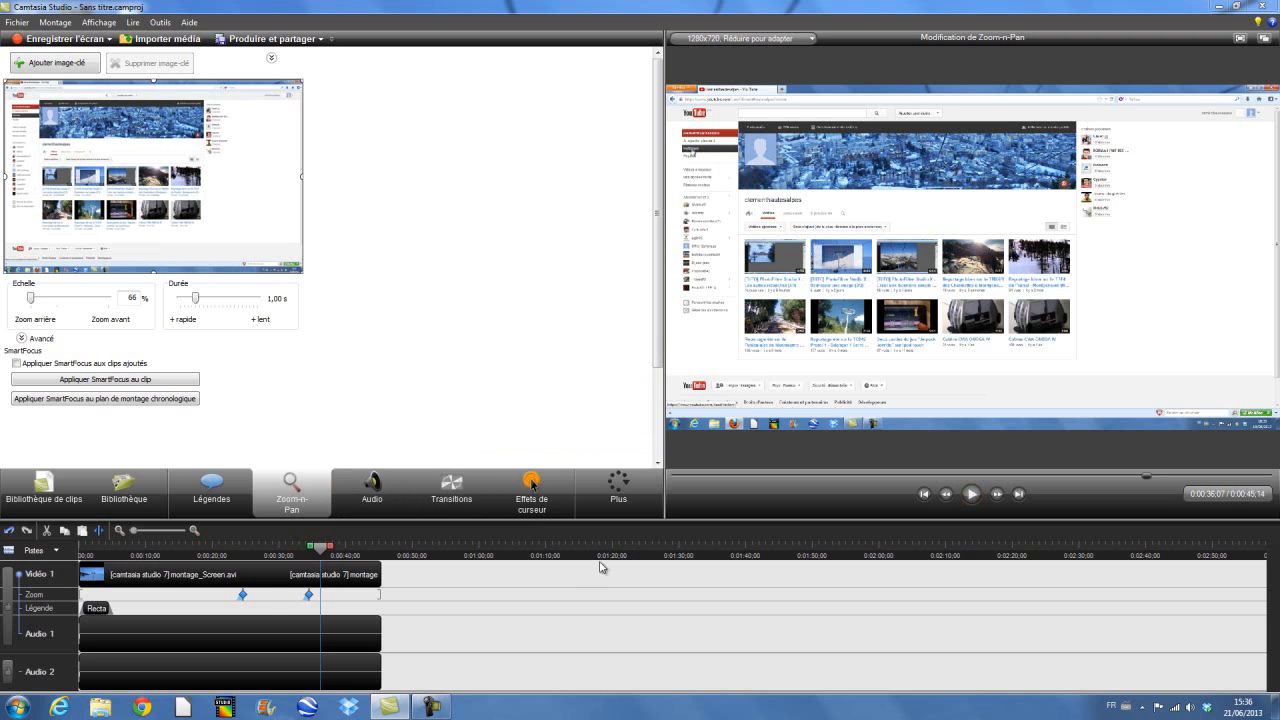
Step: Show the cursor effects settings and return the playhead to the start of the timeline
left_click(608, 503)
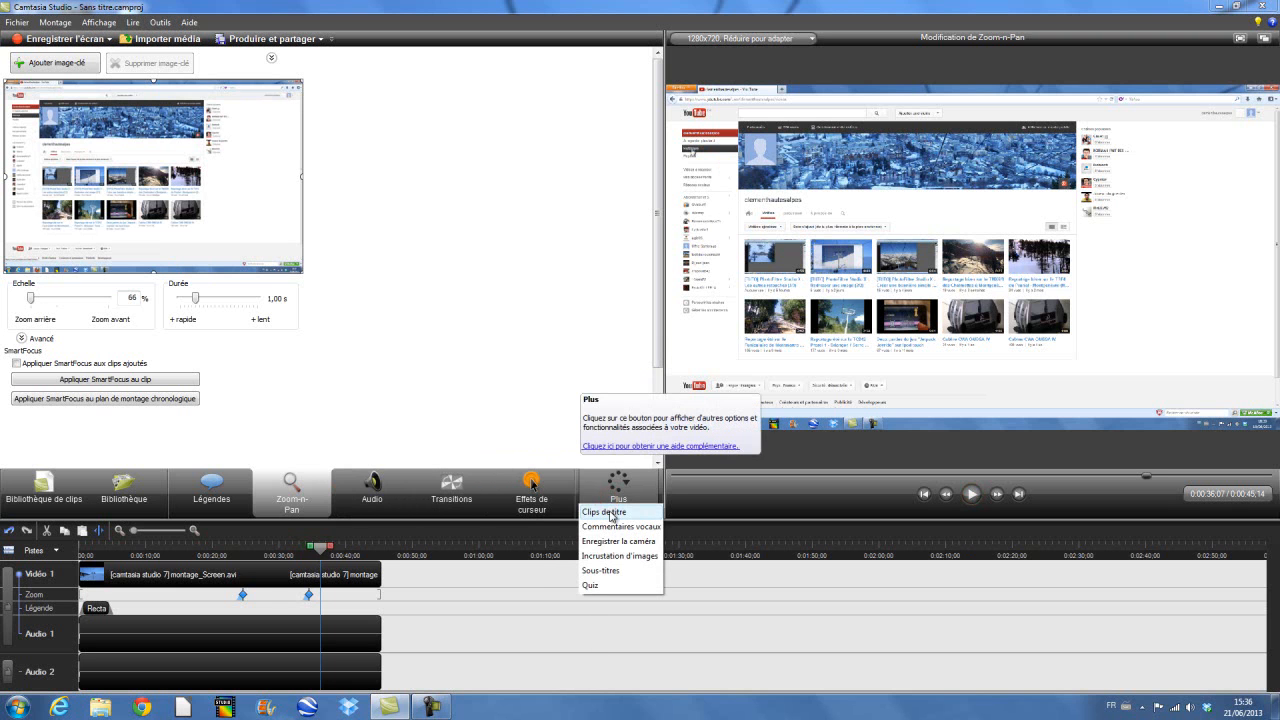
left_click(518, 421)
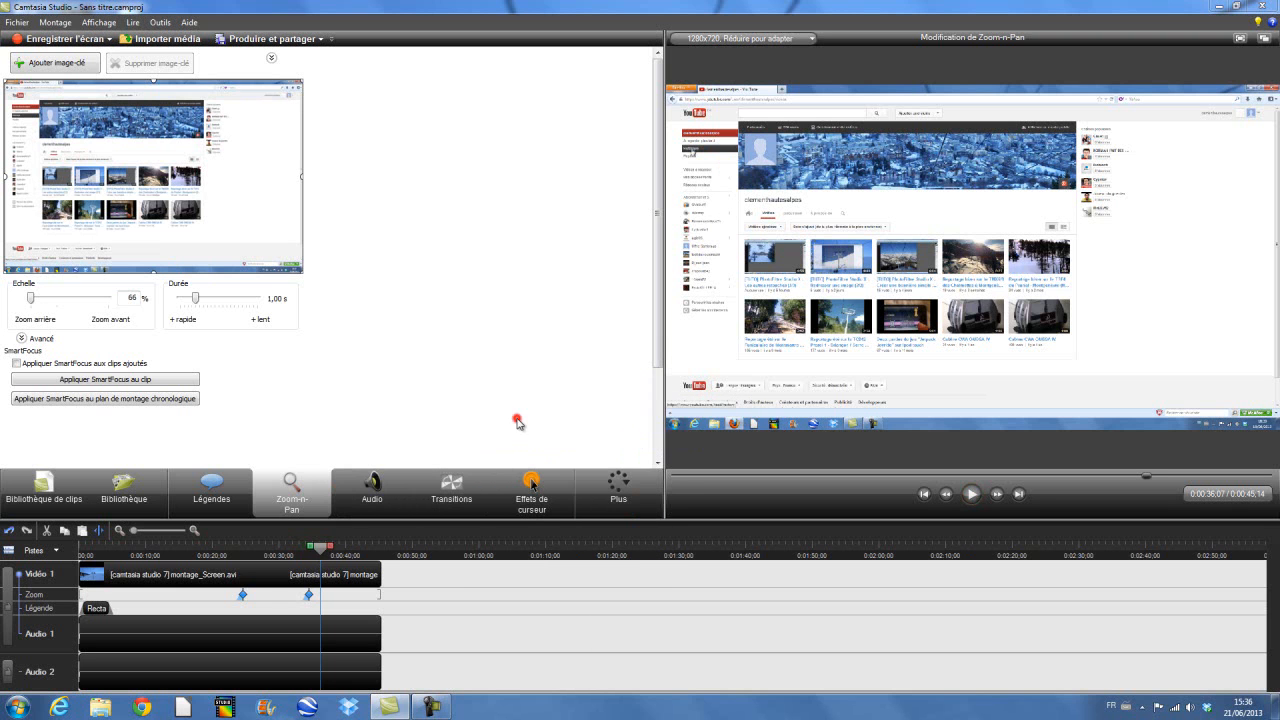
left_click(537, 496)
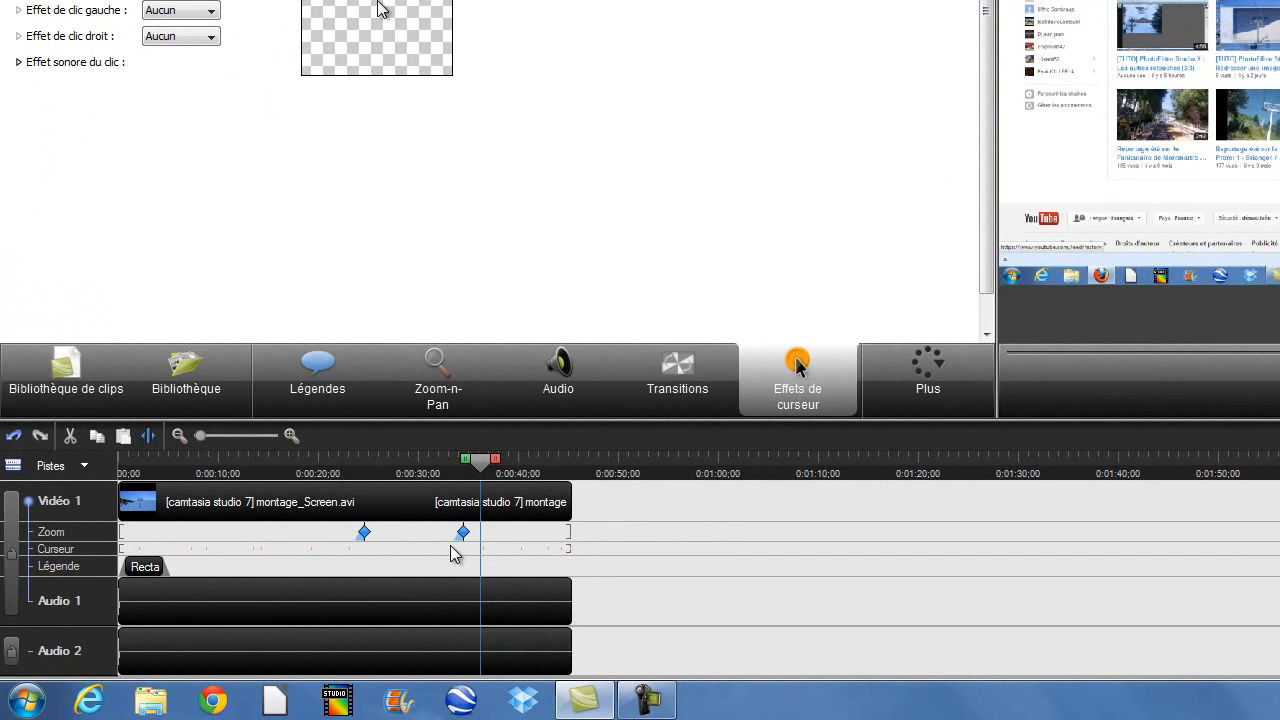
left_click_drag(481, 462, 62, 468)
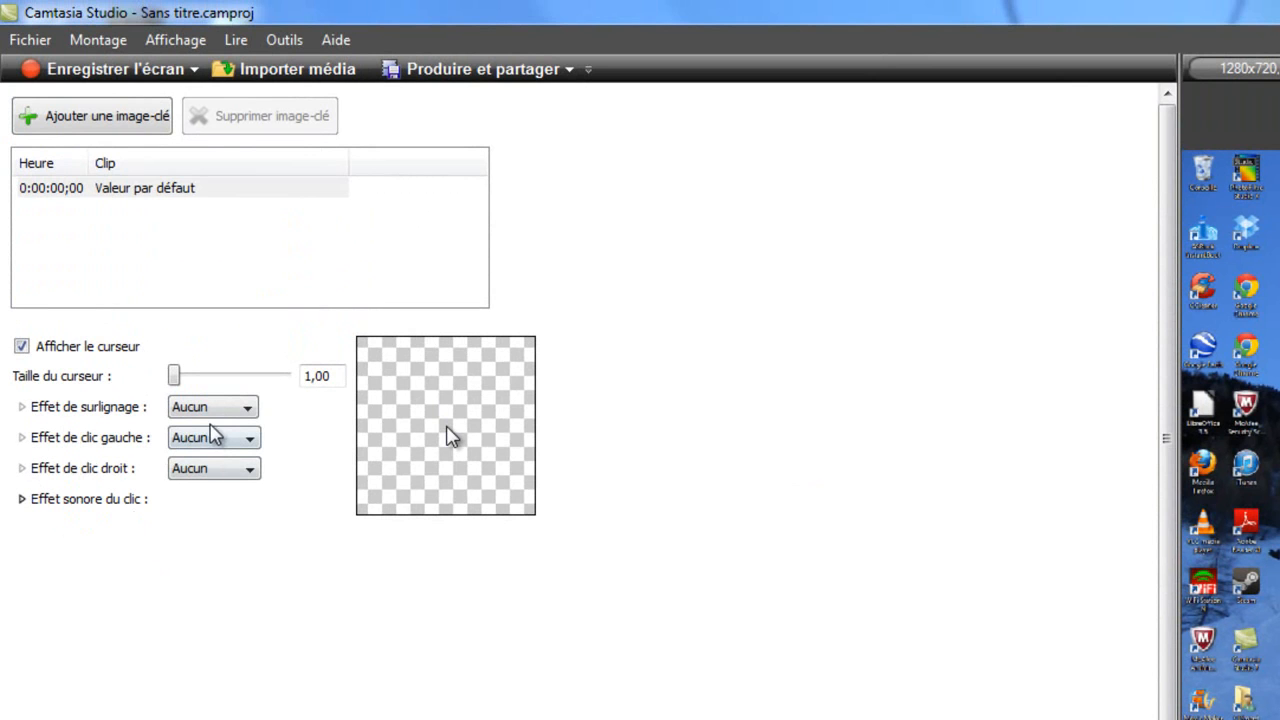
Step: Try the cursor size at 5.00, restore it to 1.00, and look through the highlight effect options
left_click_drag(175, 375, 491, 394)
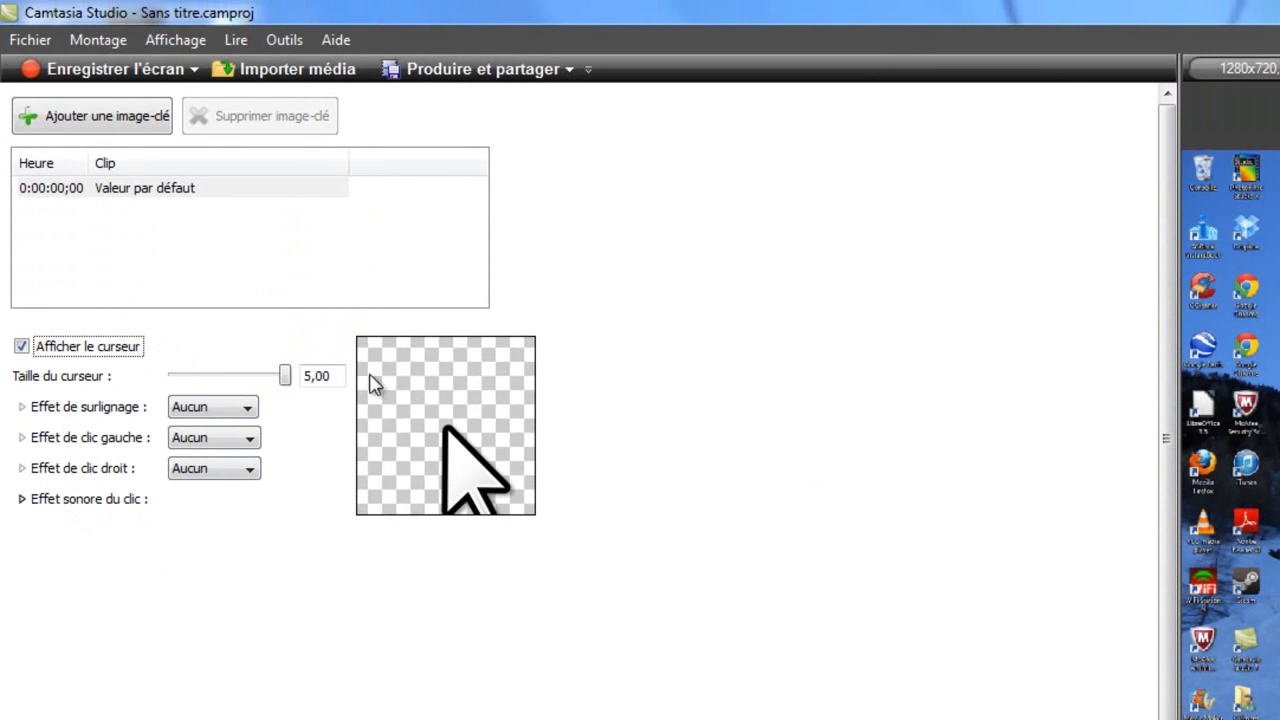
left_click_drag(287, 380, 63, 371)
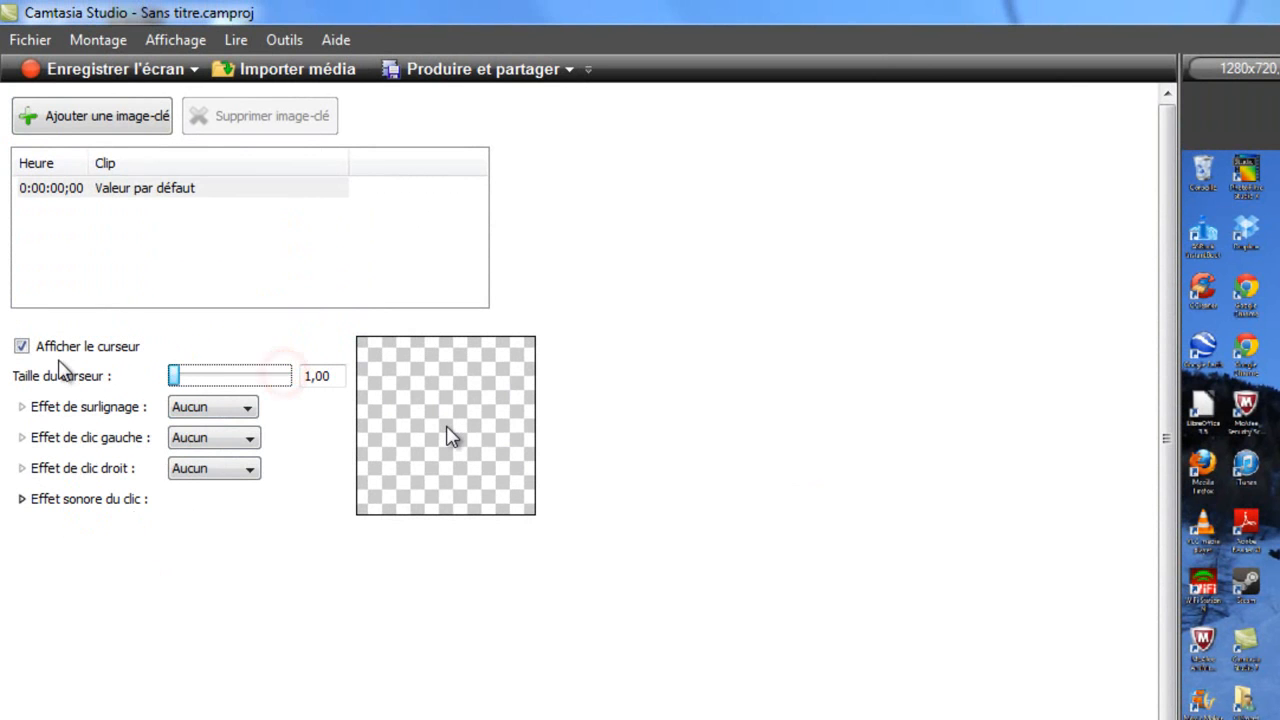
left_click(209, 407)
left_click(209, 407)
Step: Set both the left-click and right-click cursor effects to Anneaux (rings)
left_click(182, 439)
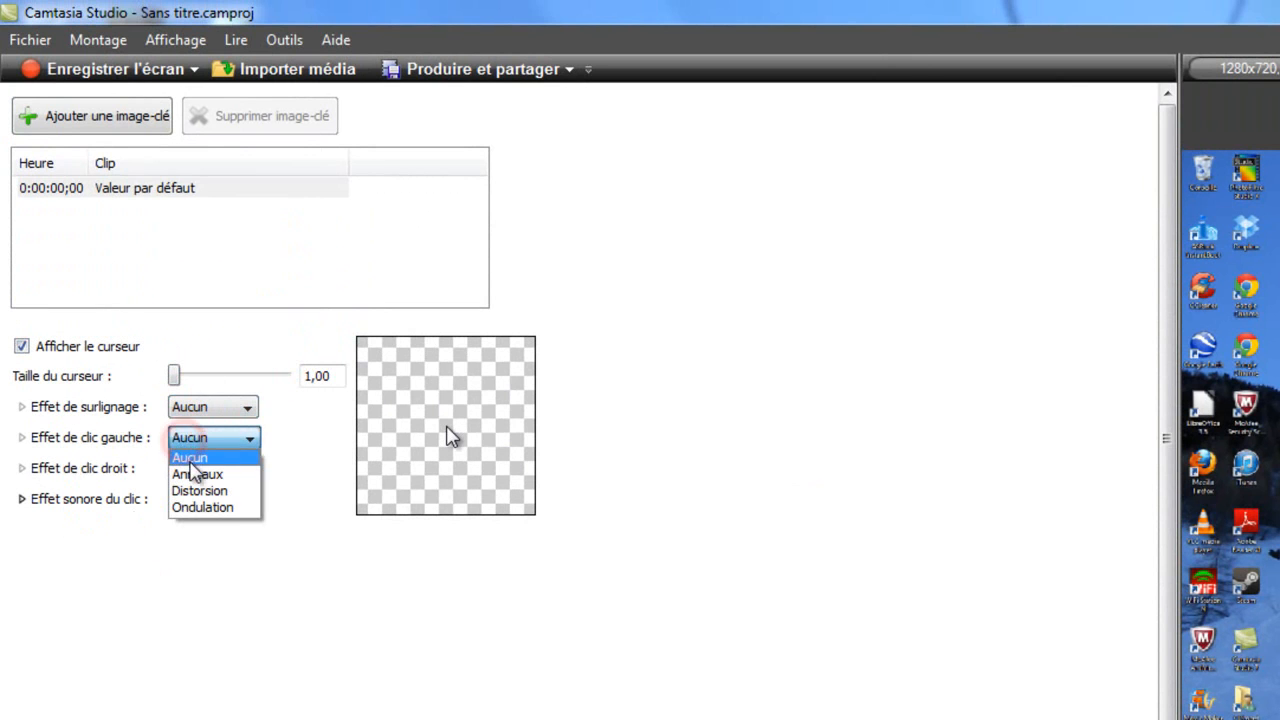
left_click(197, 474)
left_click(197, 470)
left_click(210, 506)
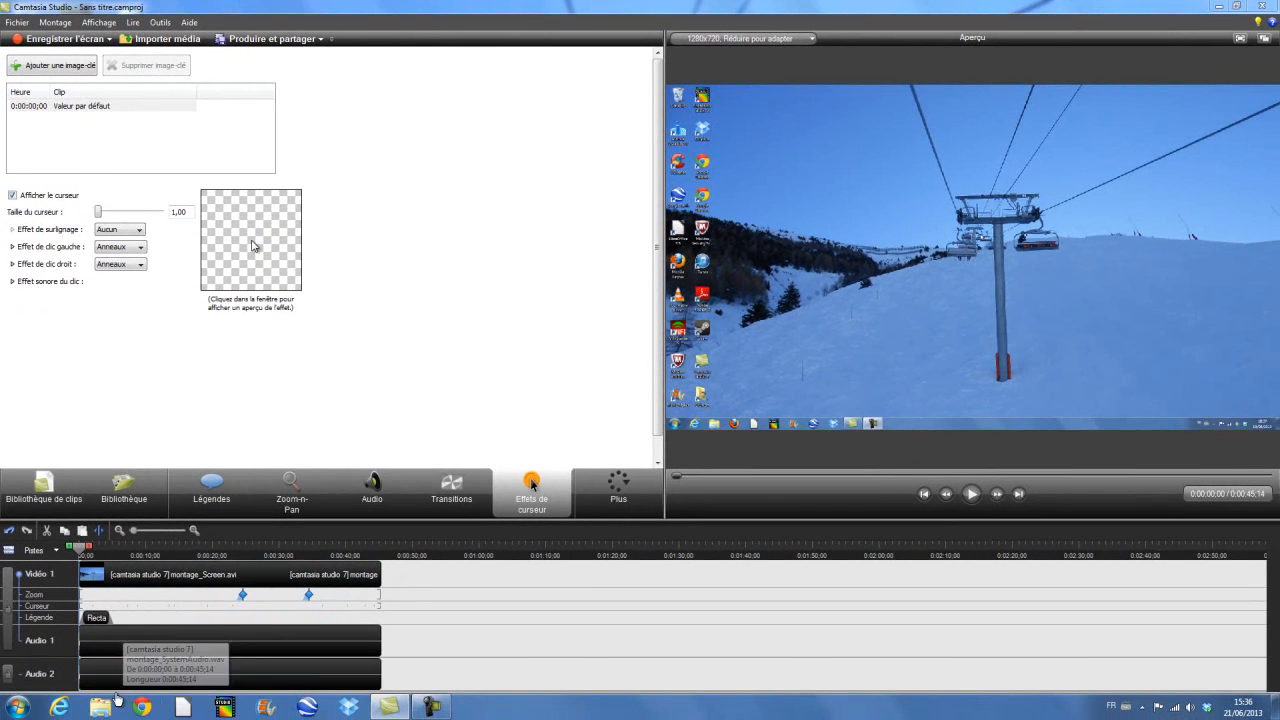
Step: Play the video from the start to check the click effects, and return the playhead to the beginning
left_click(1108, 562)
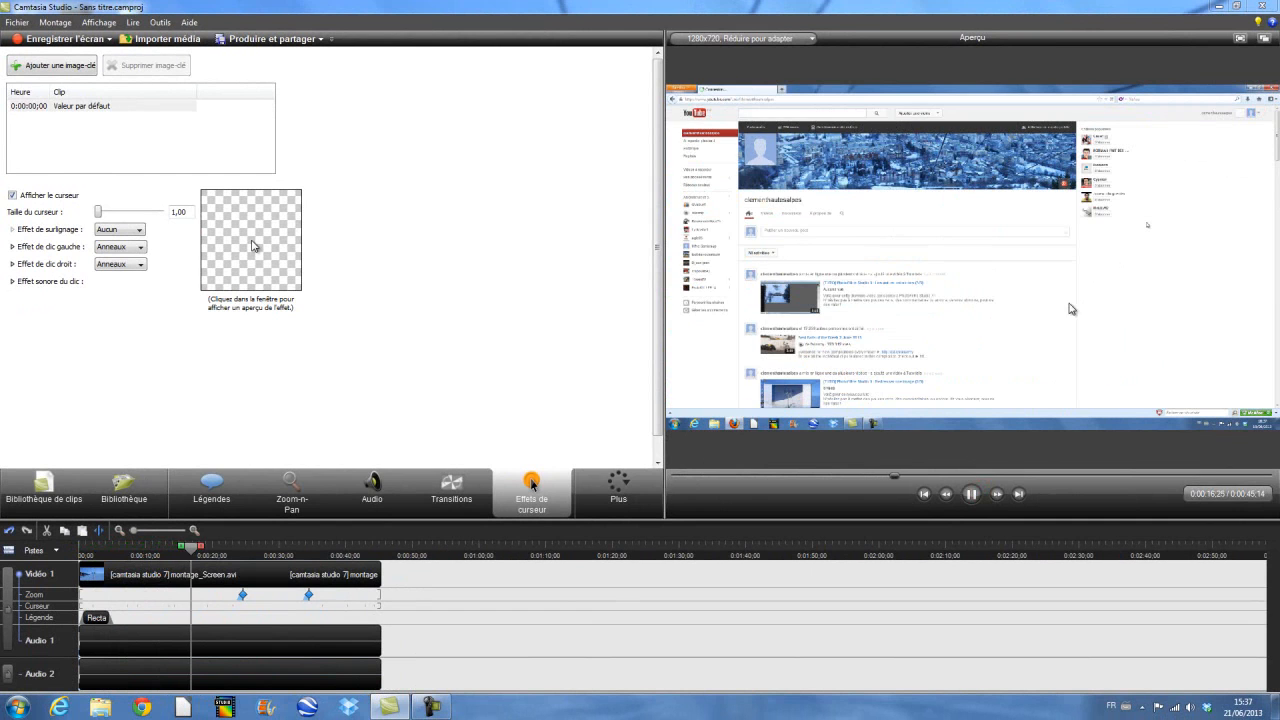
left_click(975, 494)
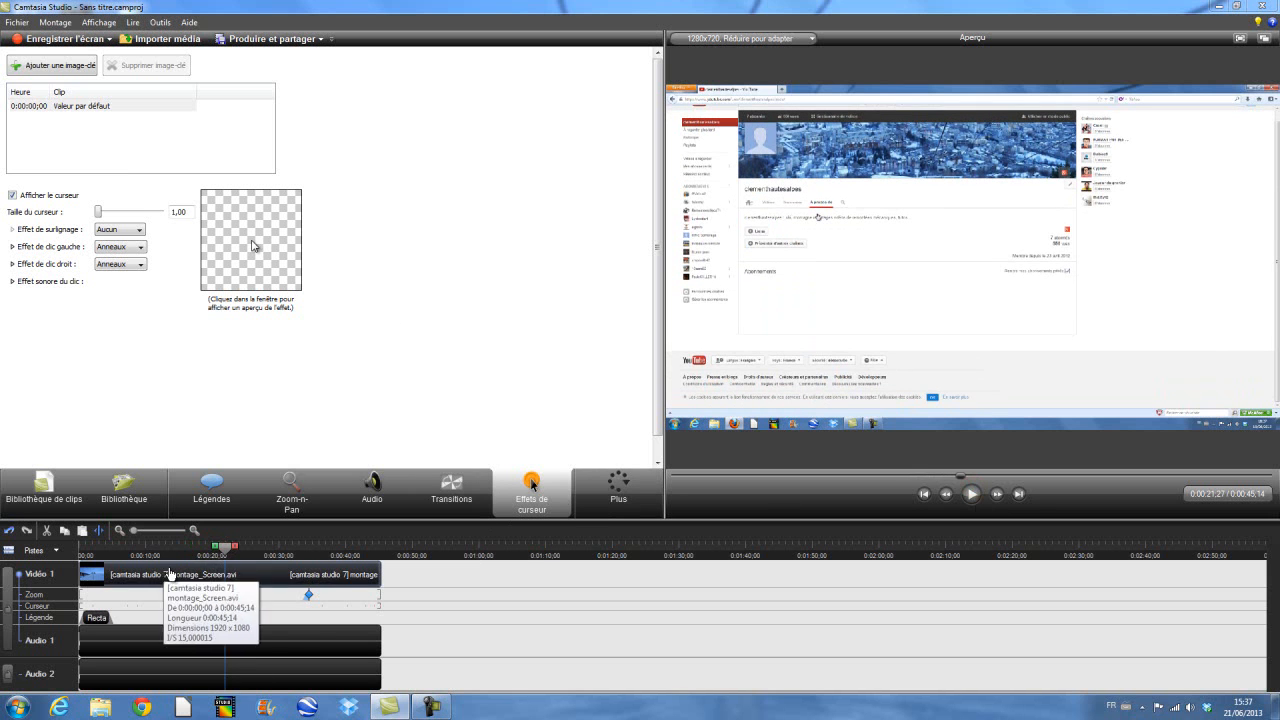
left_click_drag(226, 557, 82, 550)
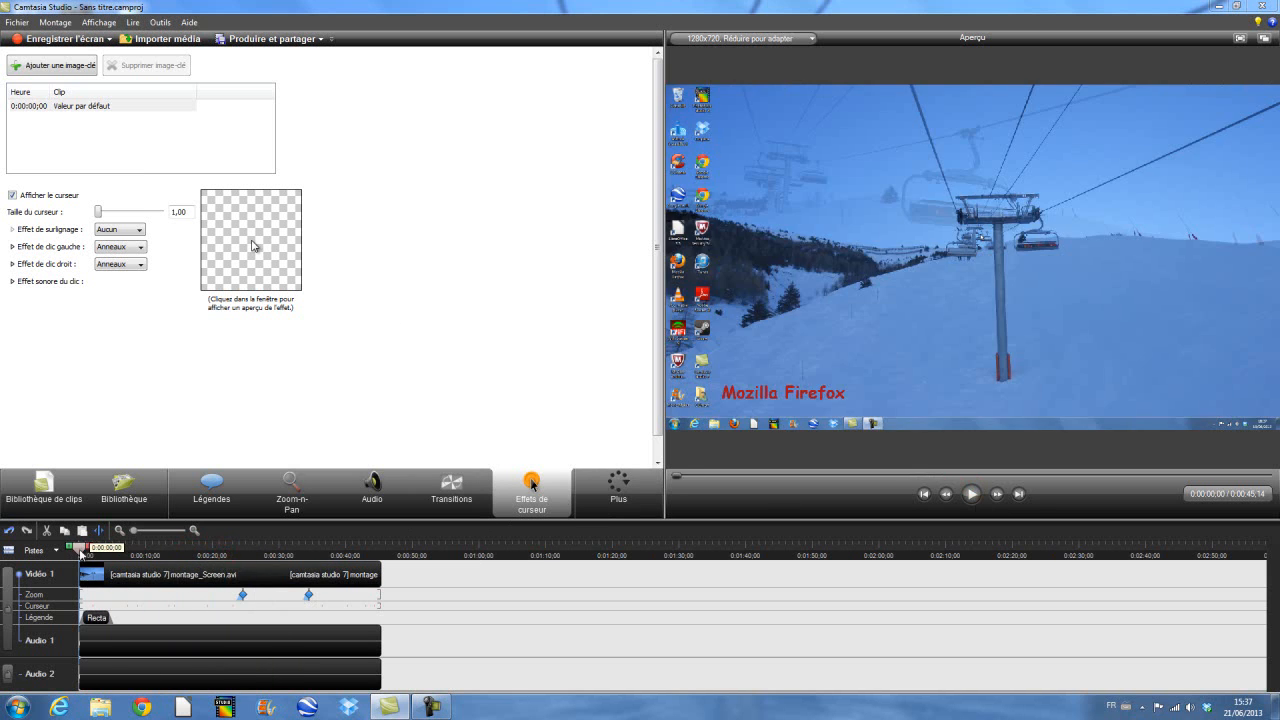
Step: Look at the subtitle (Sous-titres) tools and dismiss their tip window
left_click(637, 497)
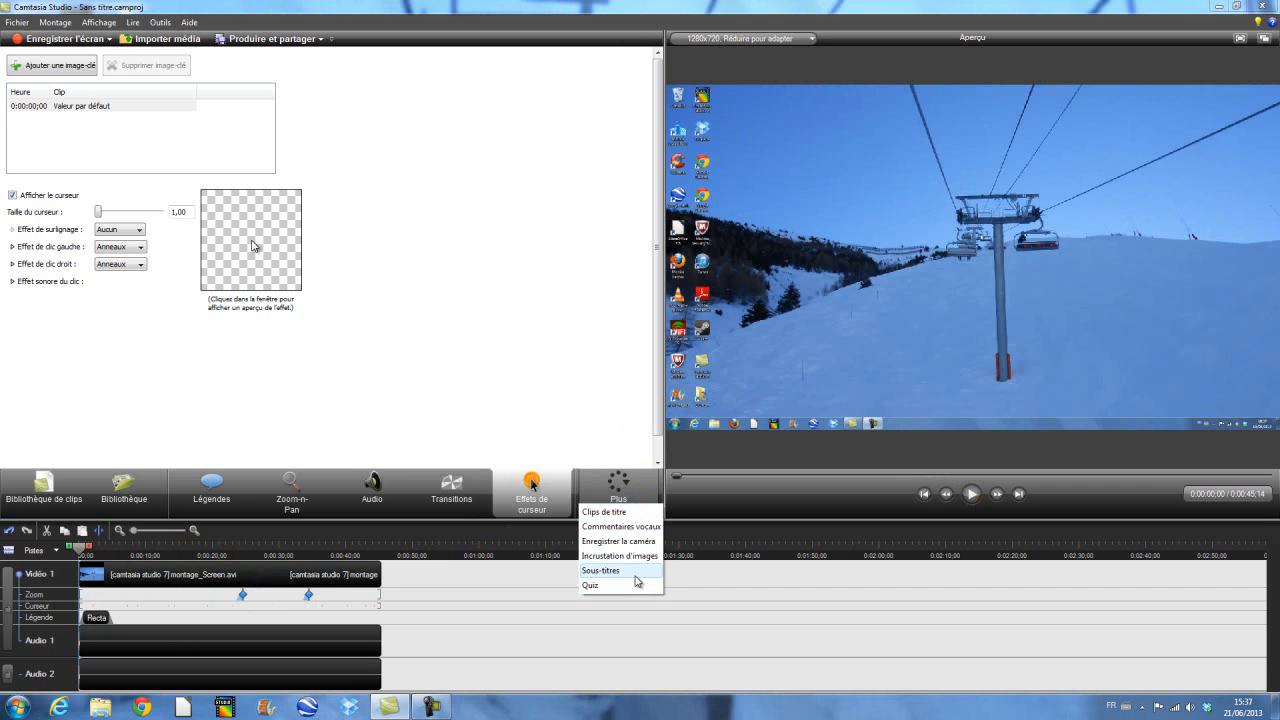
left_click(601, 570)
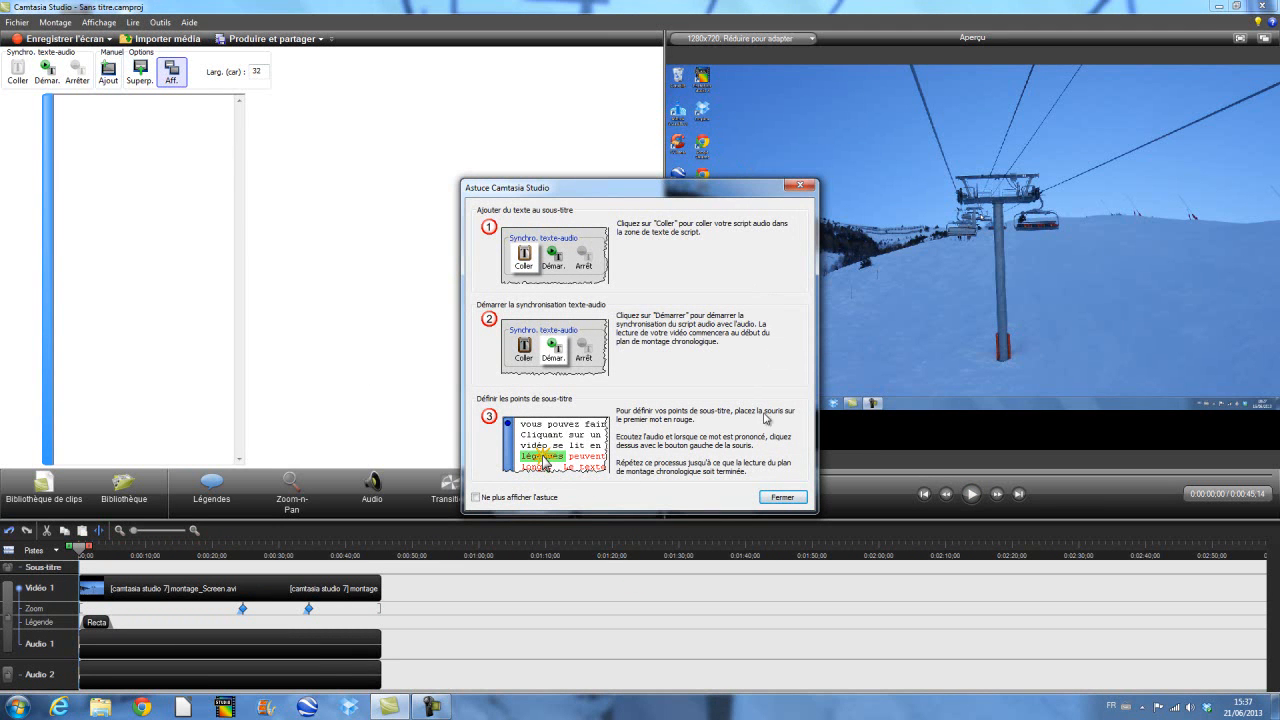
left_click(781, 497)
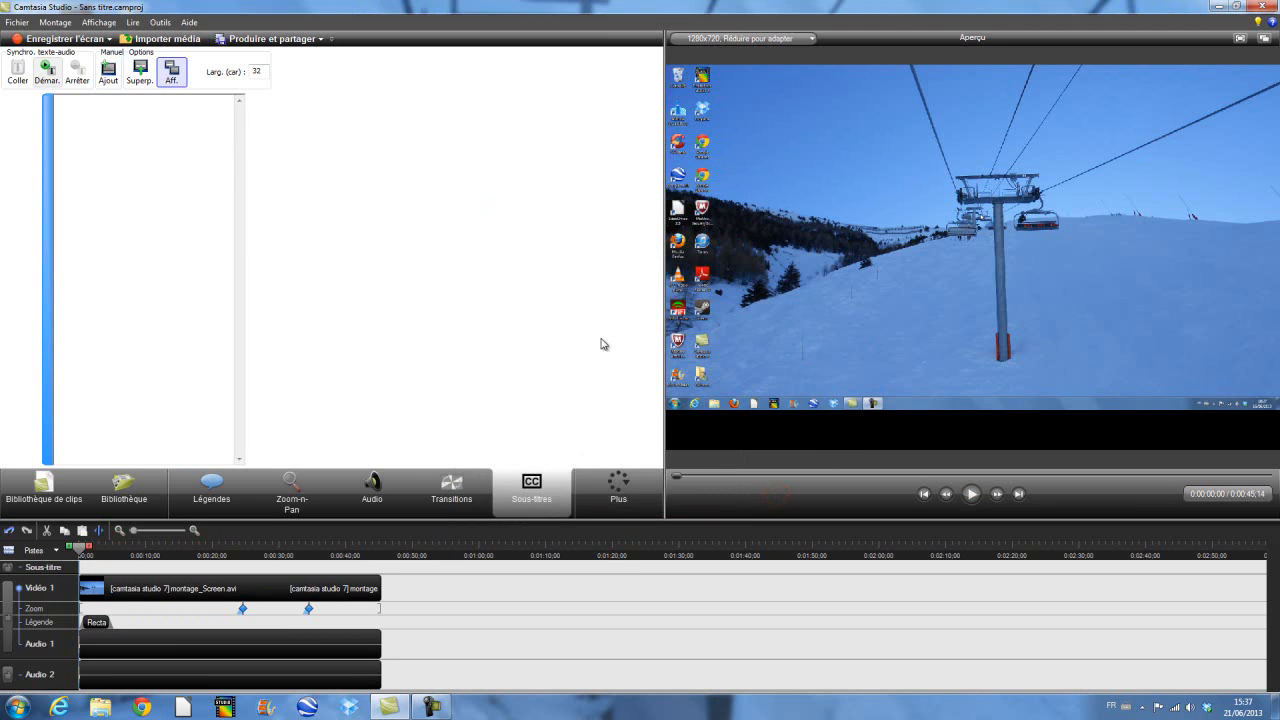
Step: Add a title clip before the screen recording at the start of the timeline
left_click(619, 494)
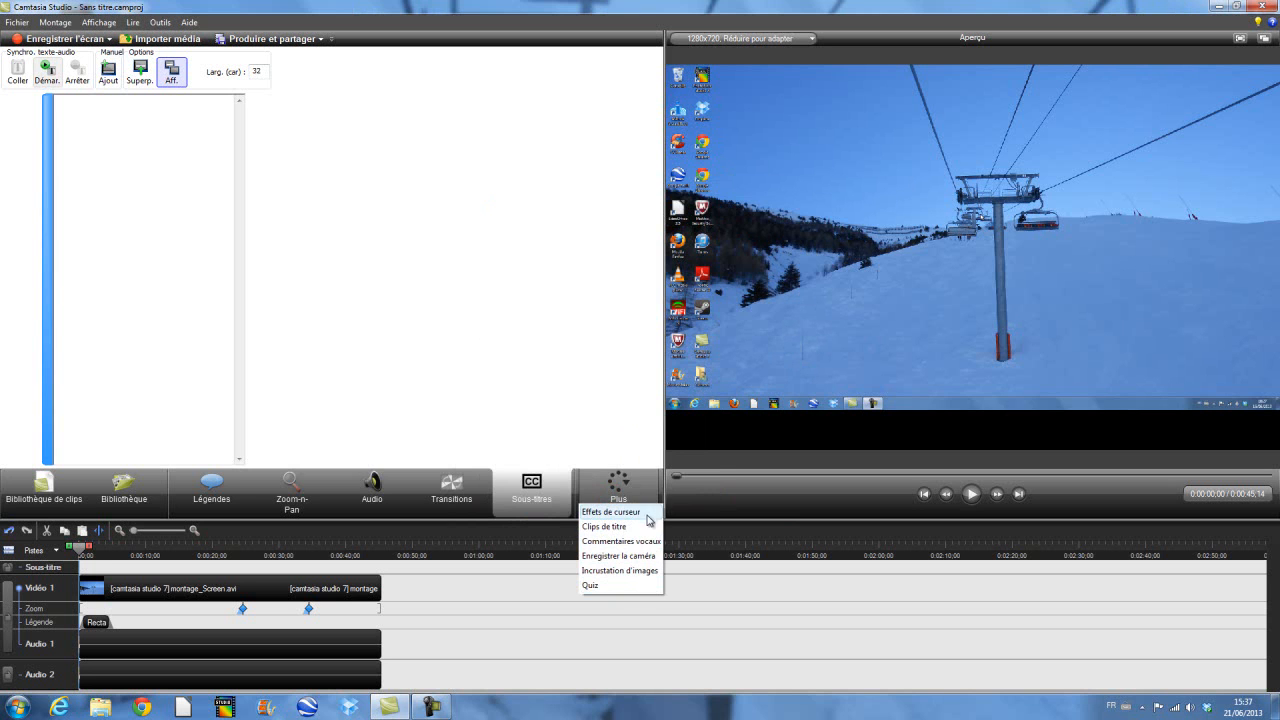
left_click(643, 530)
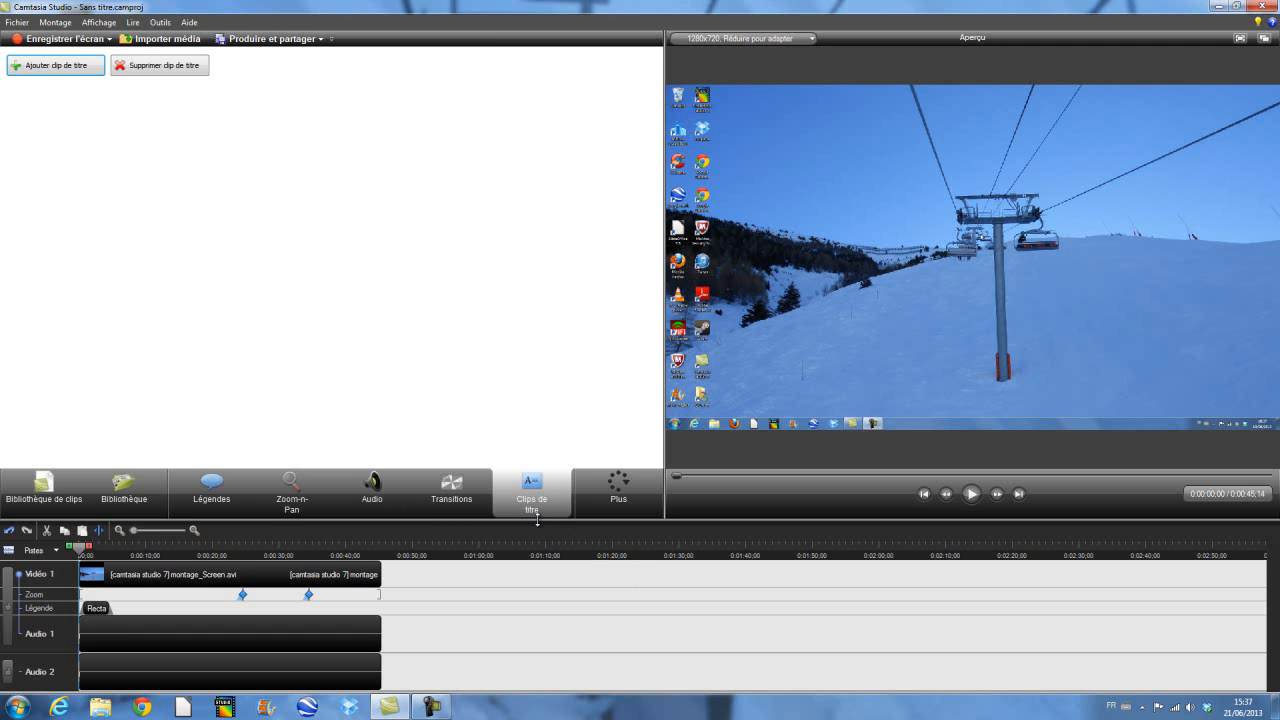
left_click(56, 65)
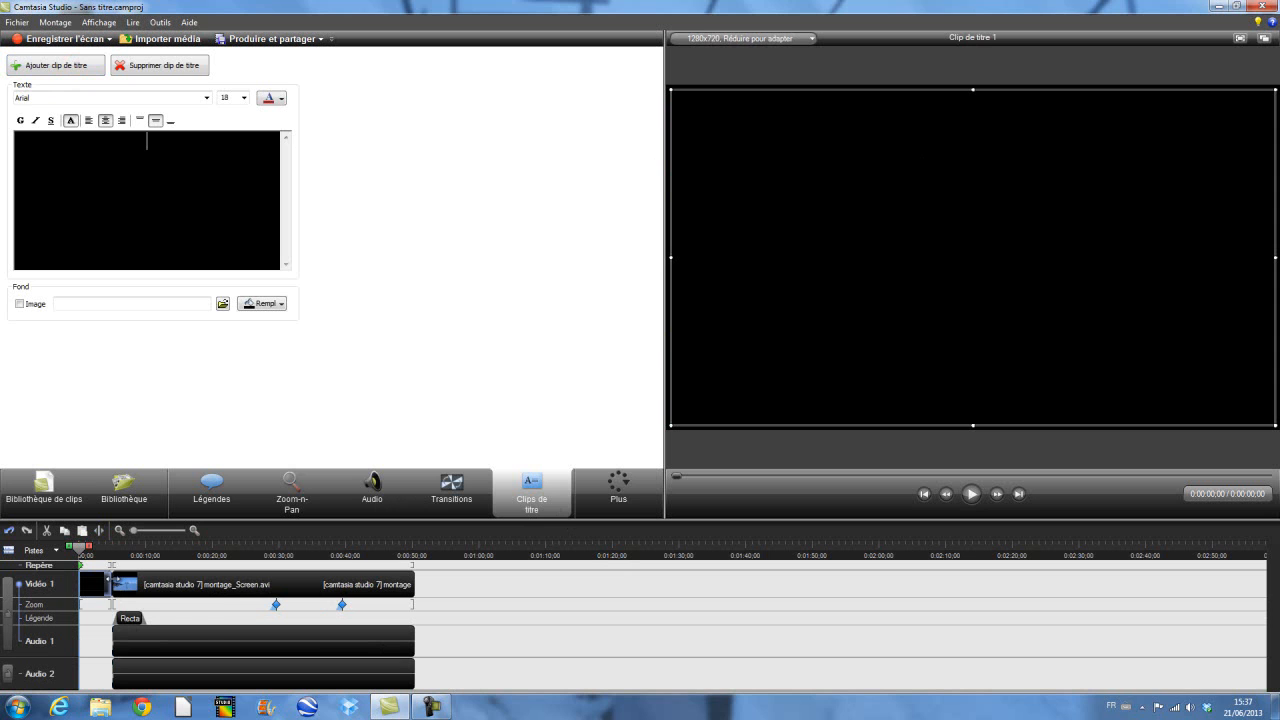
left_click(108, 580)
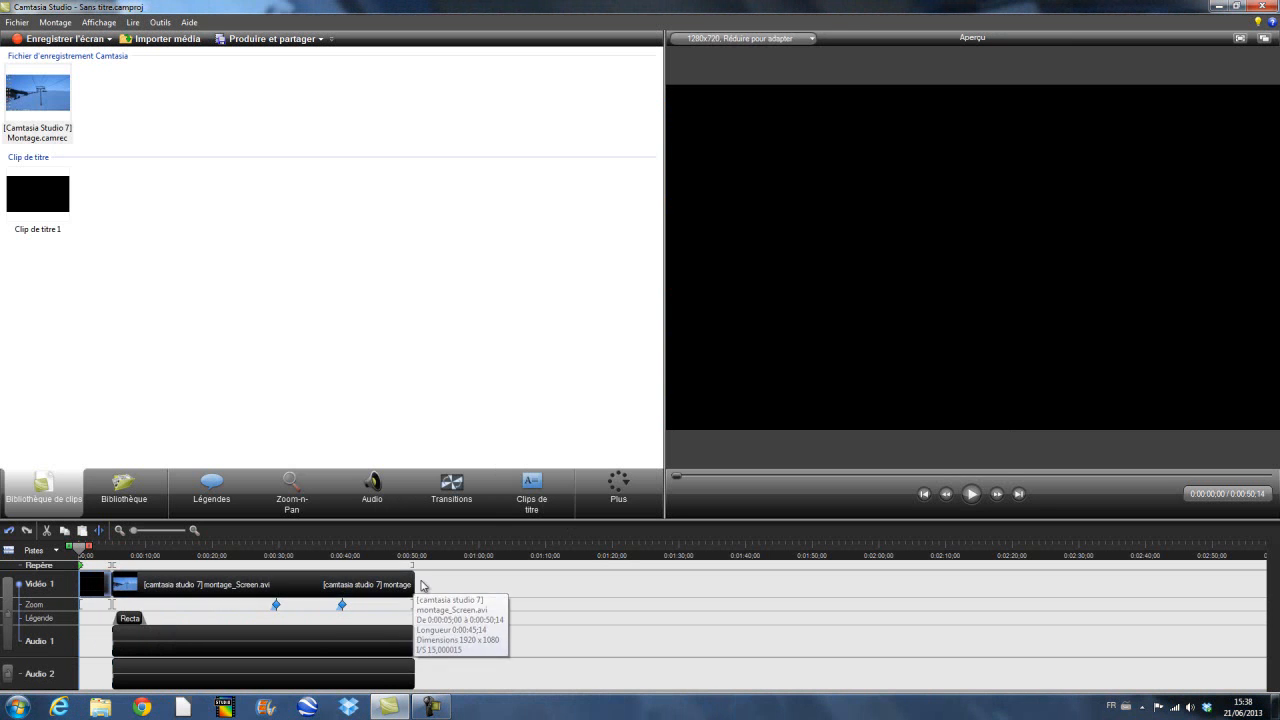
mouse_move(107, 584)
left_mouse_down()
mouse_move(895, 580)
mouse_move(111, 582)
left_mouse_up()
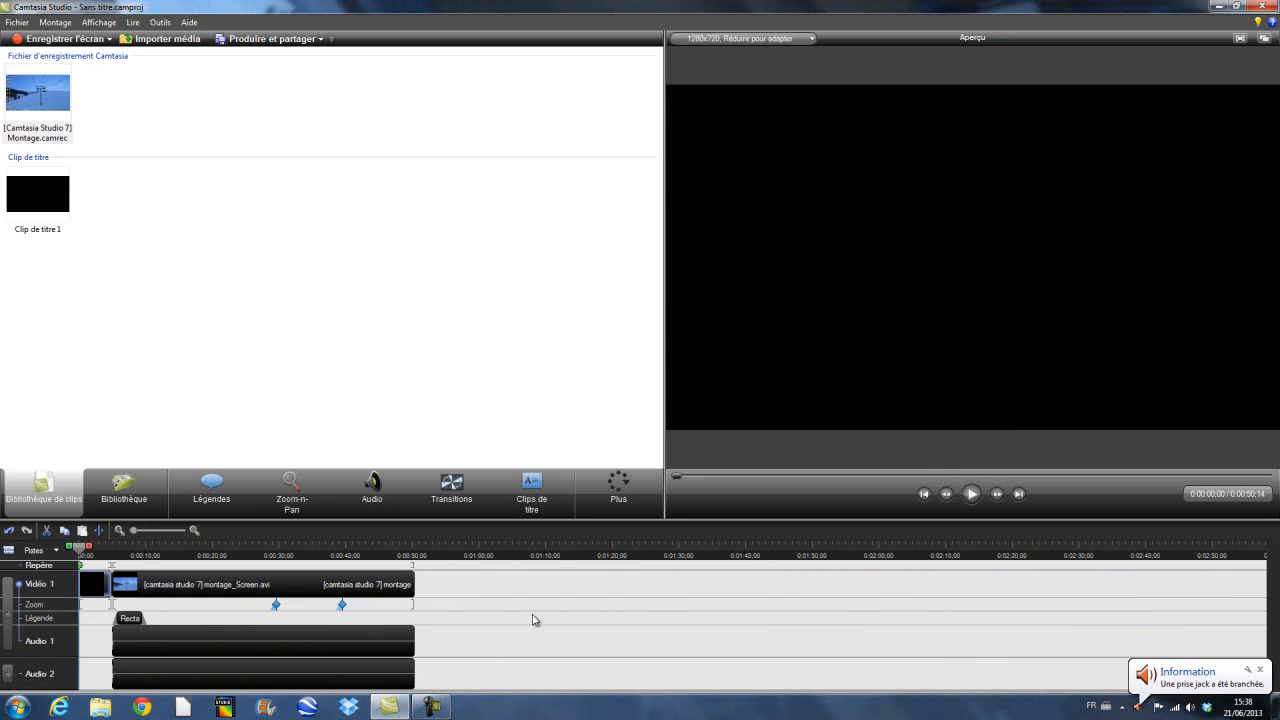
Step: Edit the title clip's text to read "clementhautesalpes", with "Présente" below it after a blank line
left_click(36, 212)
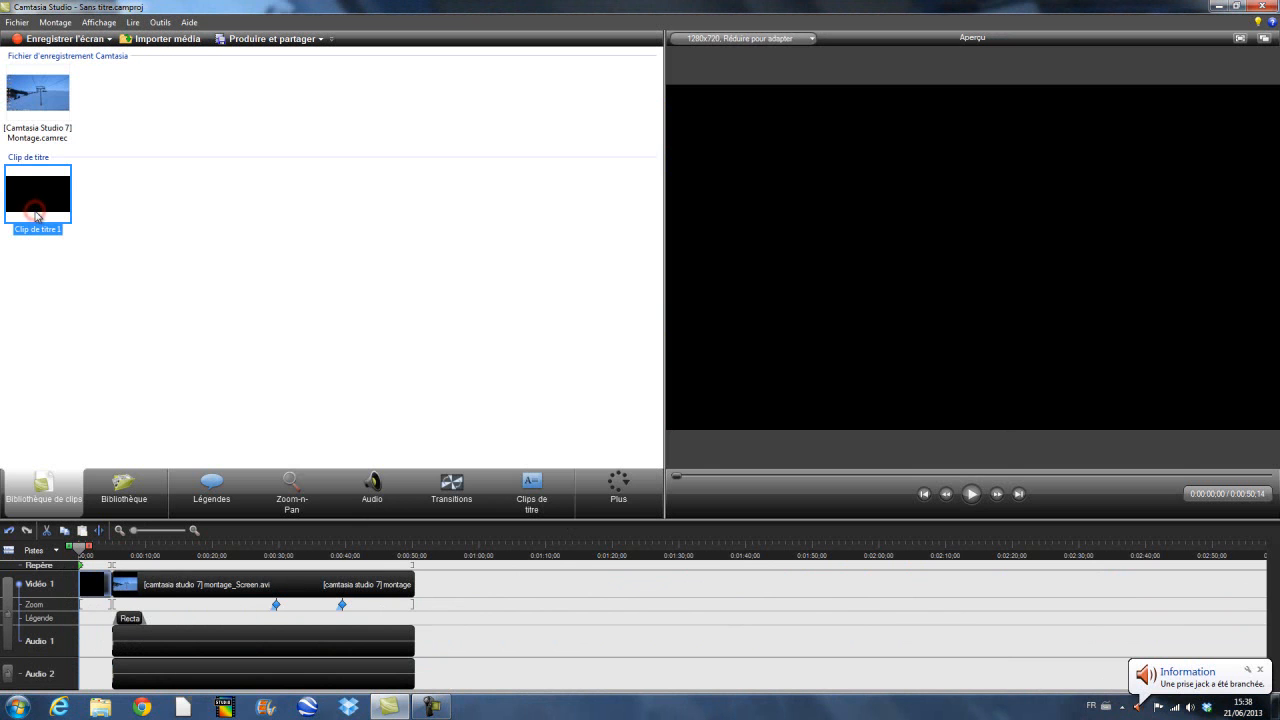
left_click(93, 586)
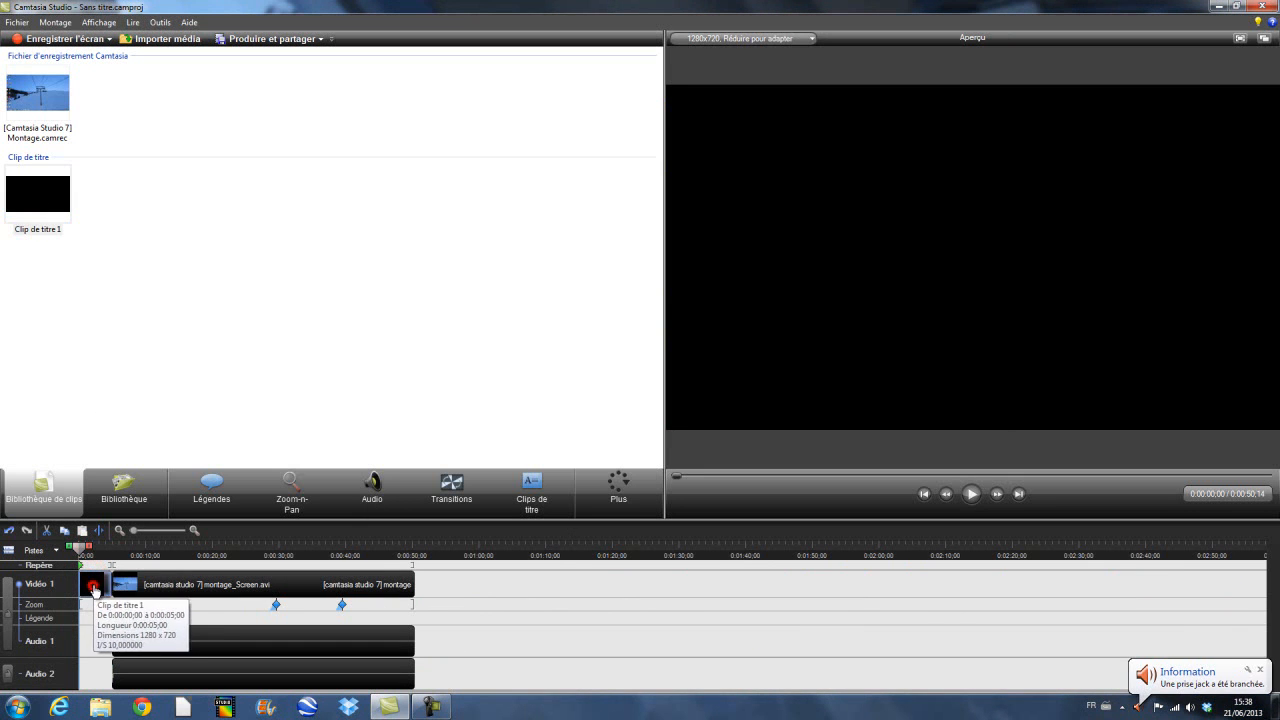
left_click(43, 193)
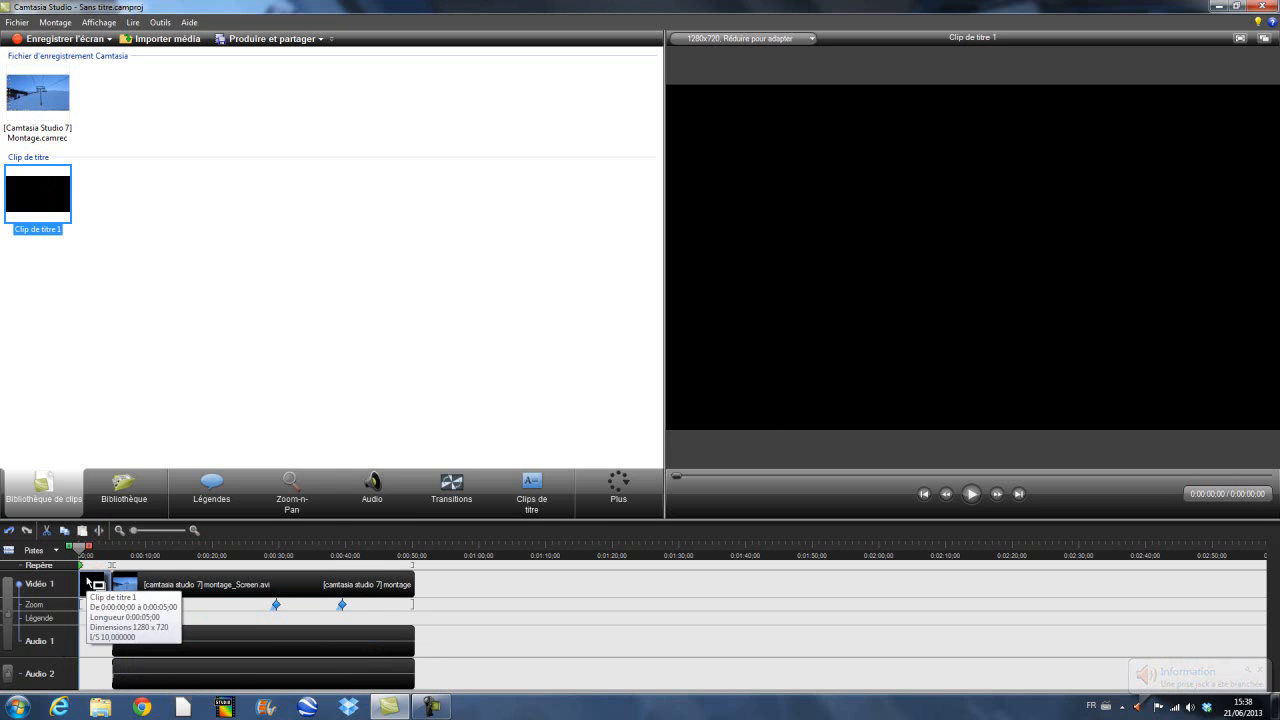
right_click(89, 582)
left_click(148, 420)
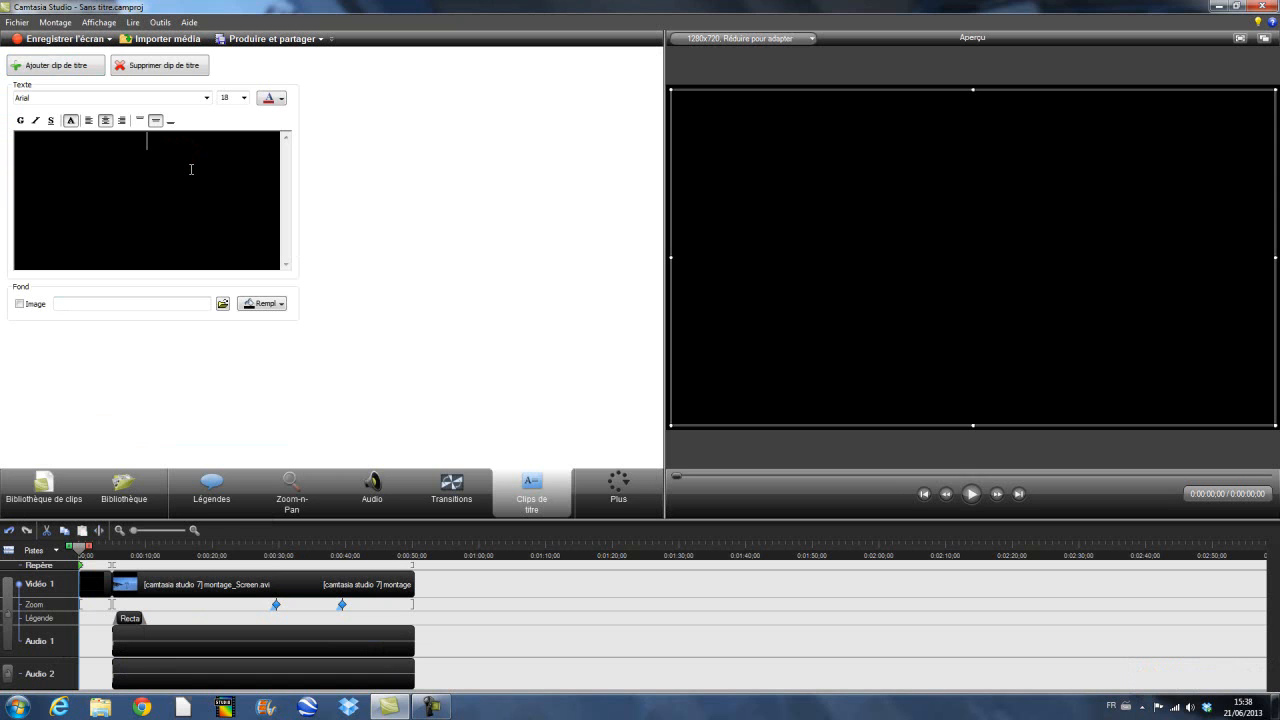
type("clementhaut")
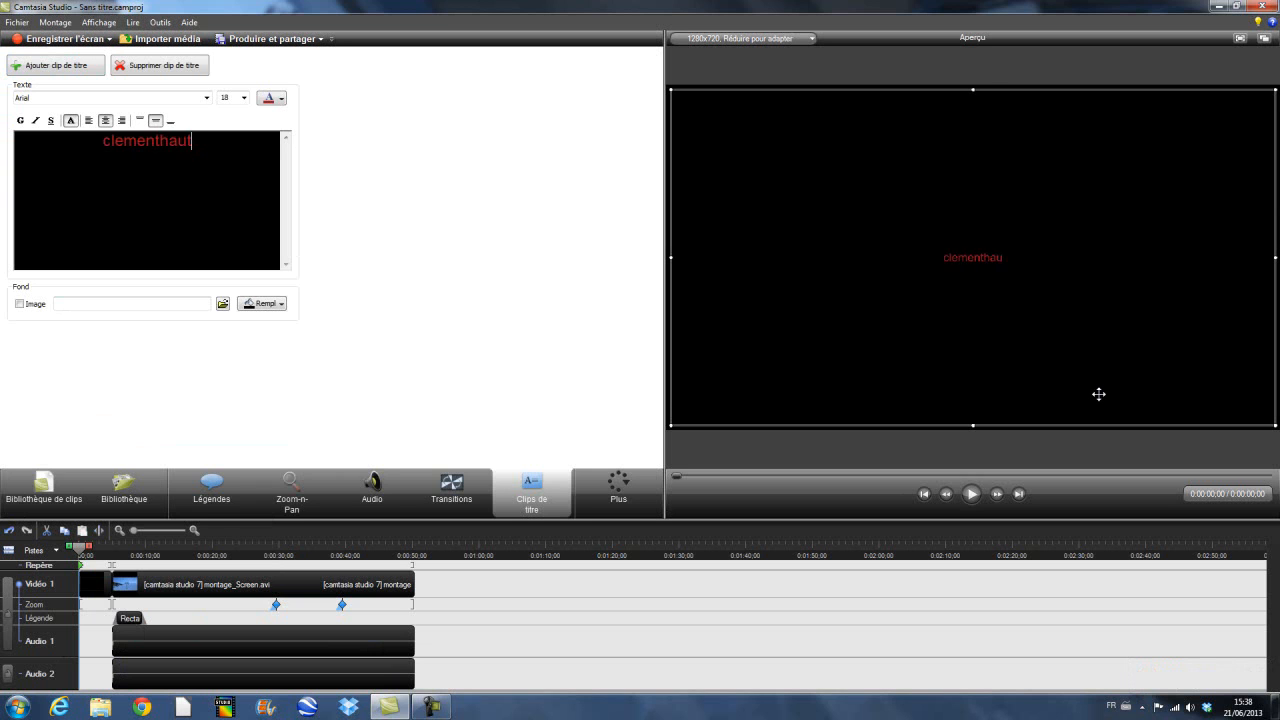
type("esalpes  ")
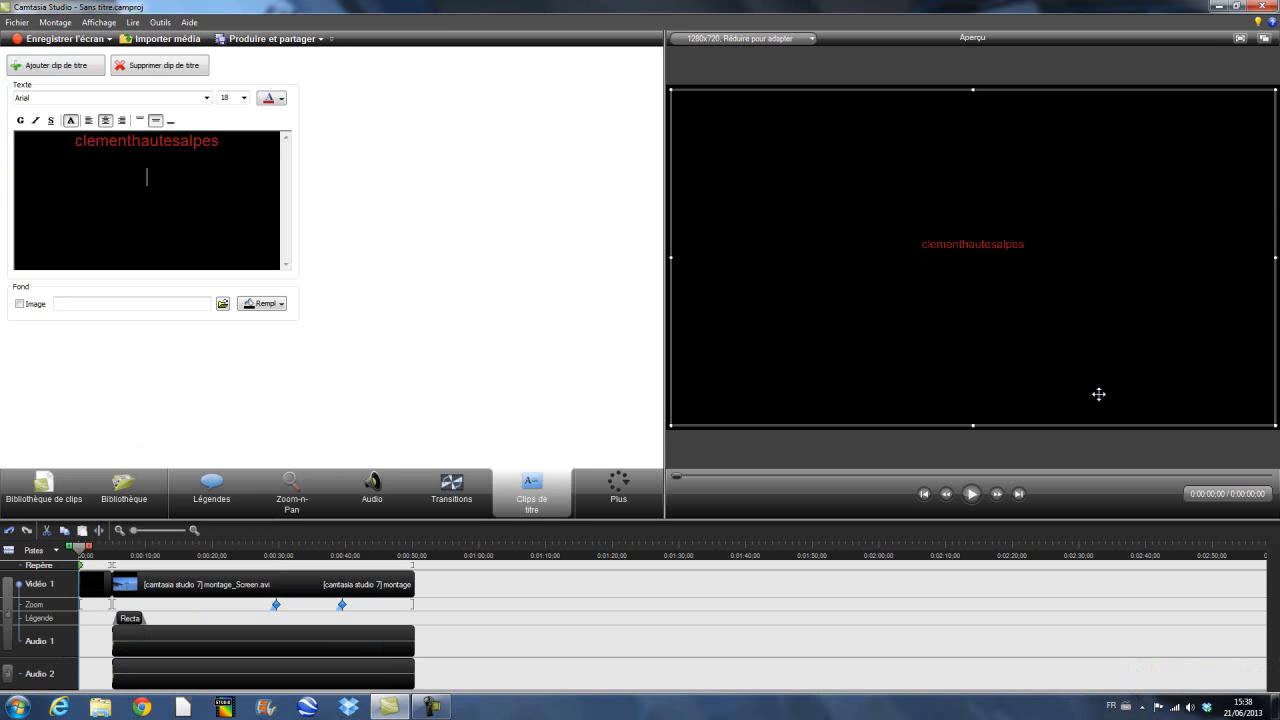
type("Présente")
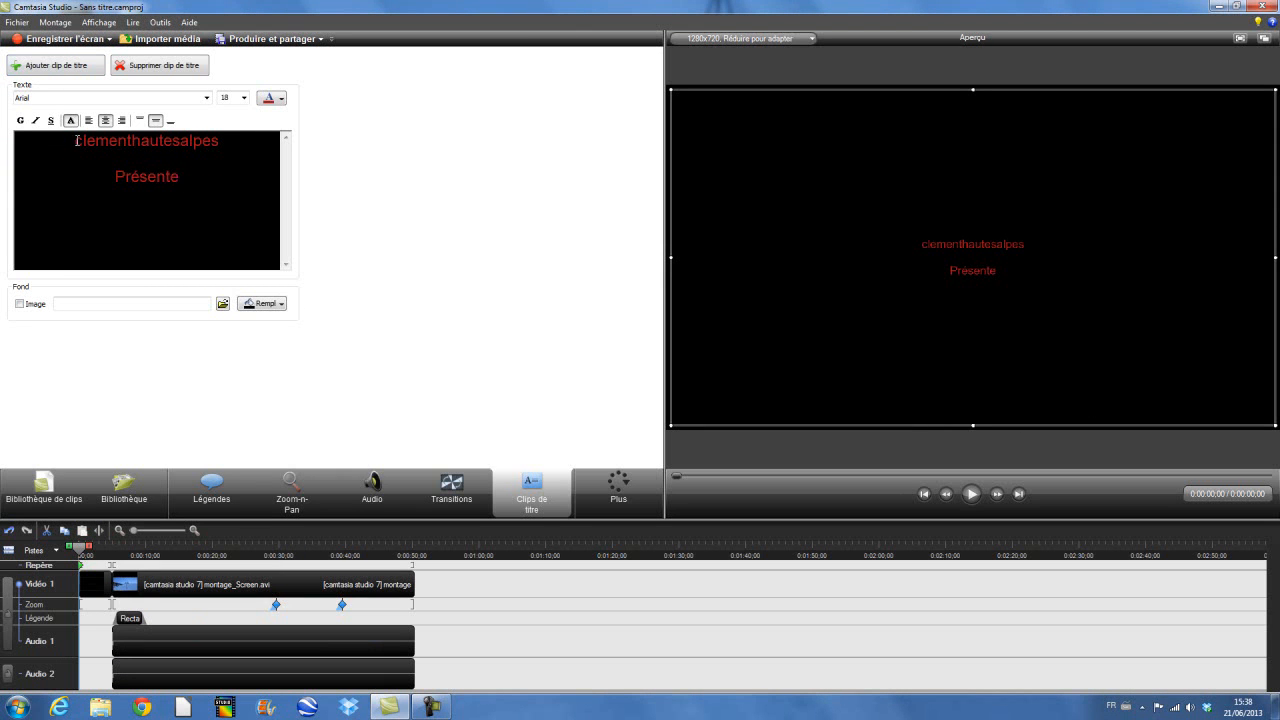
Step: Format all of the title clip's text as bold Comic Sans MS at size 36
key("ctrl+a")
left_click(243, 97)
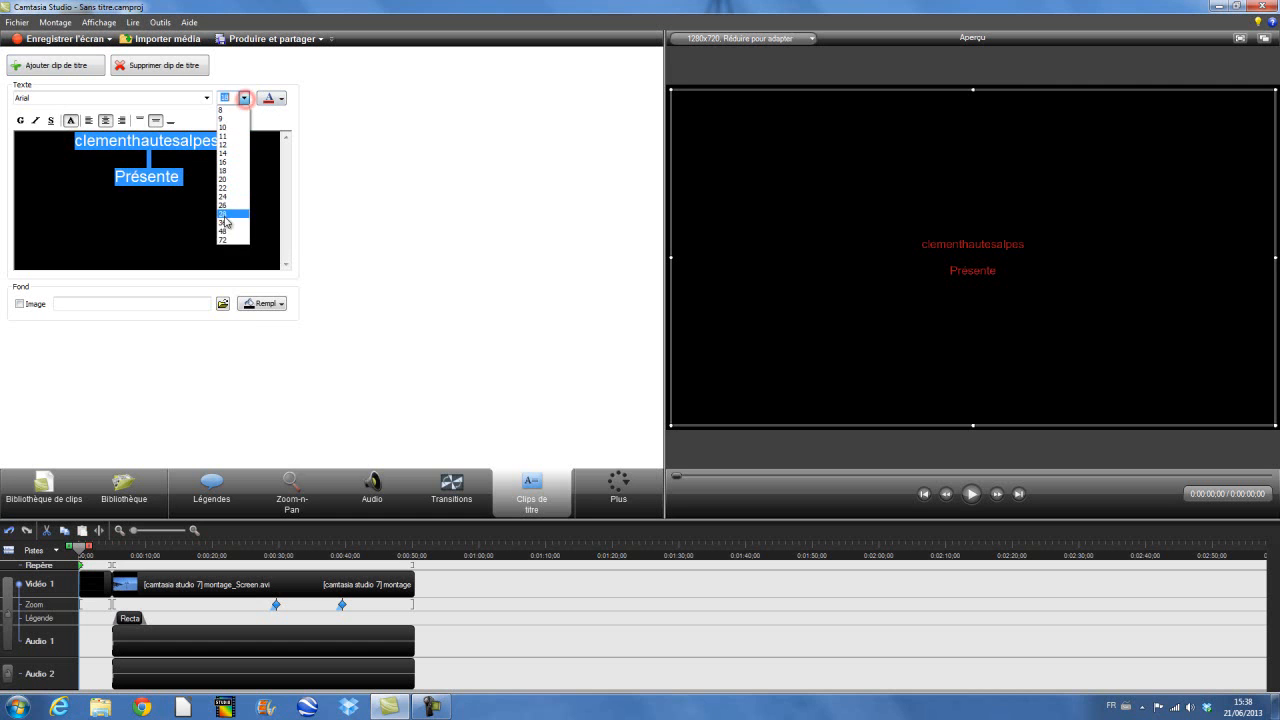
left_click(224, 222)
left_click(37, 121)
left_click(108, 98)
scroll(103, 163, "down", 2)
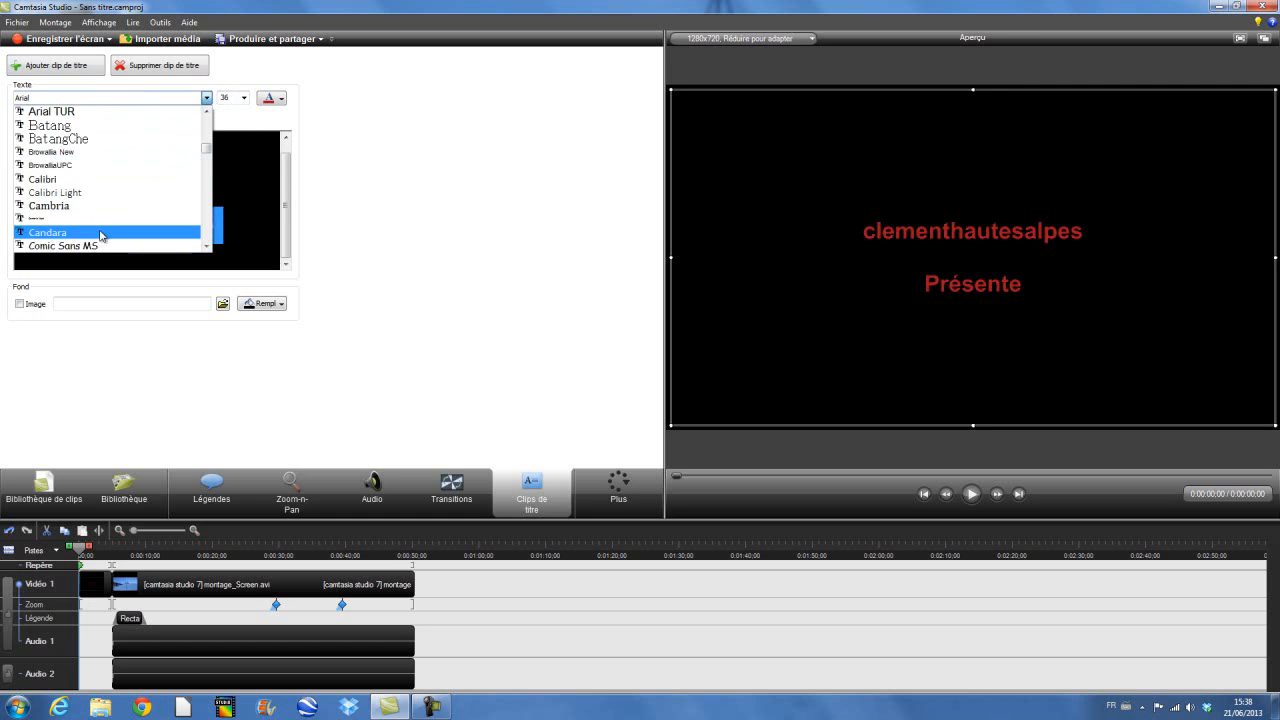
left_click(100, 245)
left_click(243, 232)
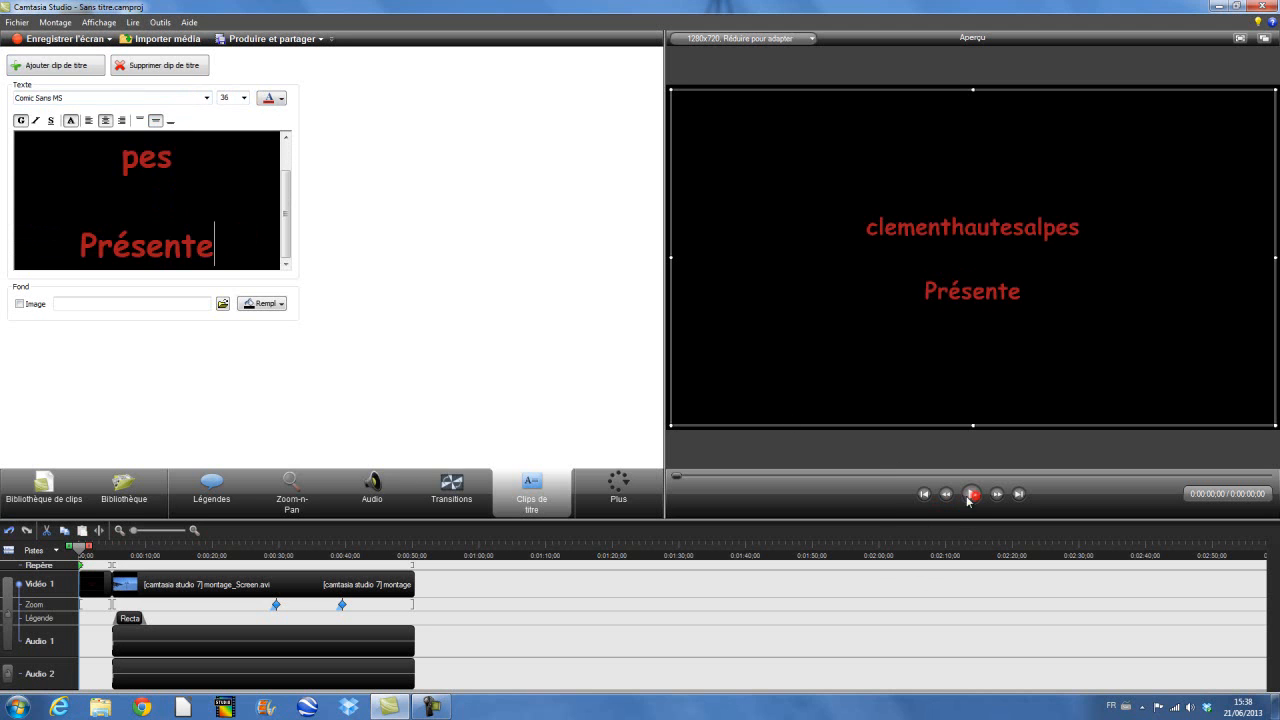
Step: Play the start of the timeline to preview the title clip leading into the screen recording
left_click(66, 490)
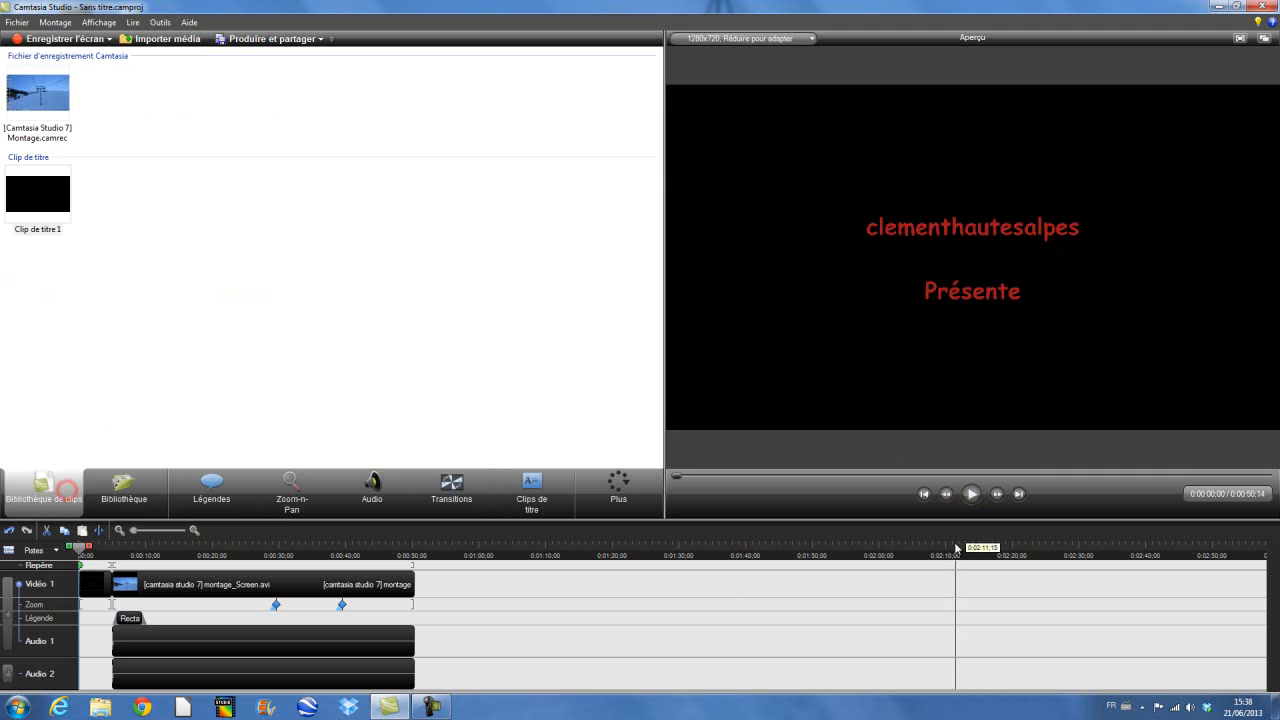
left_click(971, 493)
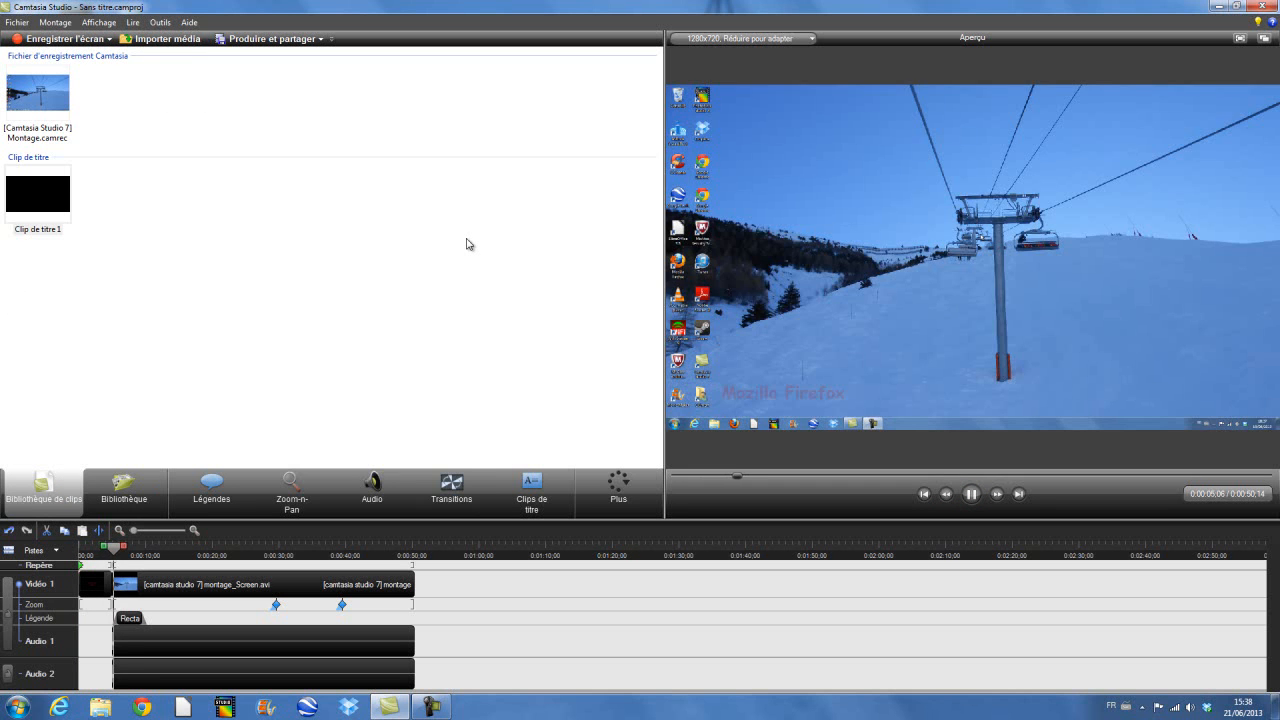
left_click(971, 493)
Step: Insert the Miroir transition between the title clip and the screen recording
left_click(118, 549)
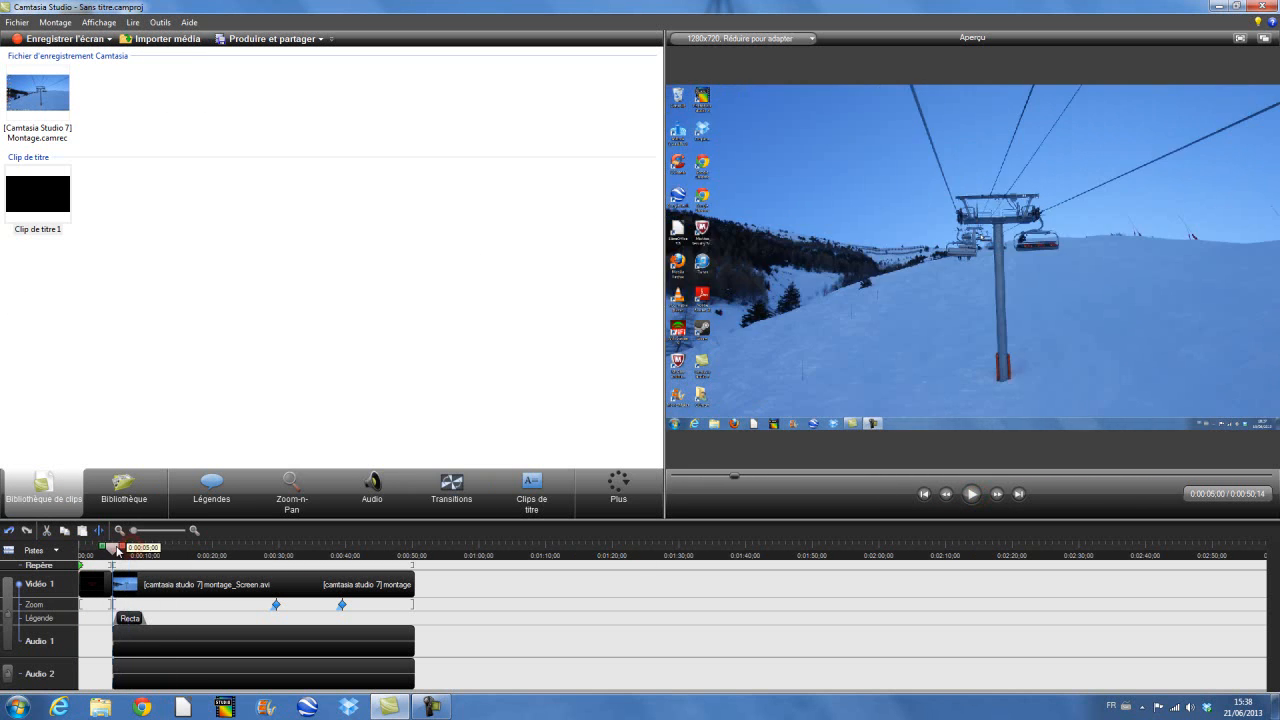
left_click(452, 490)
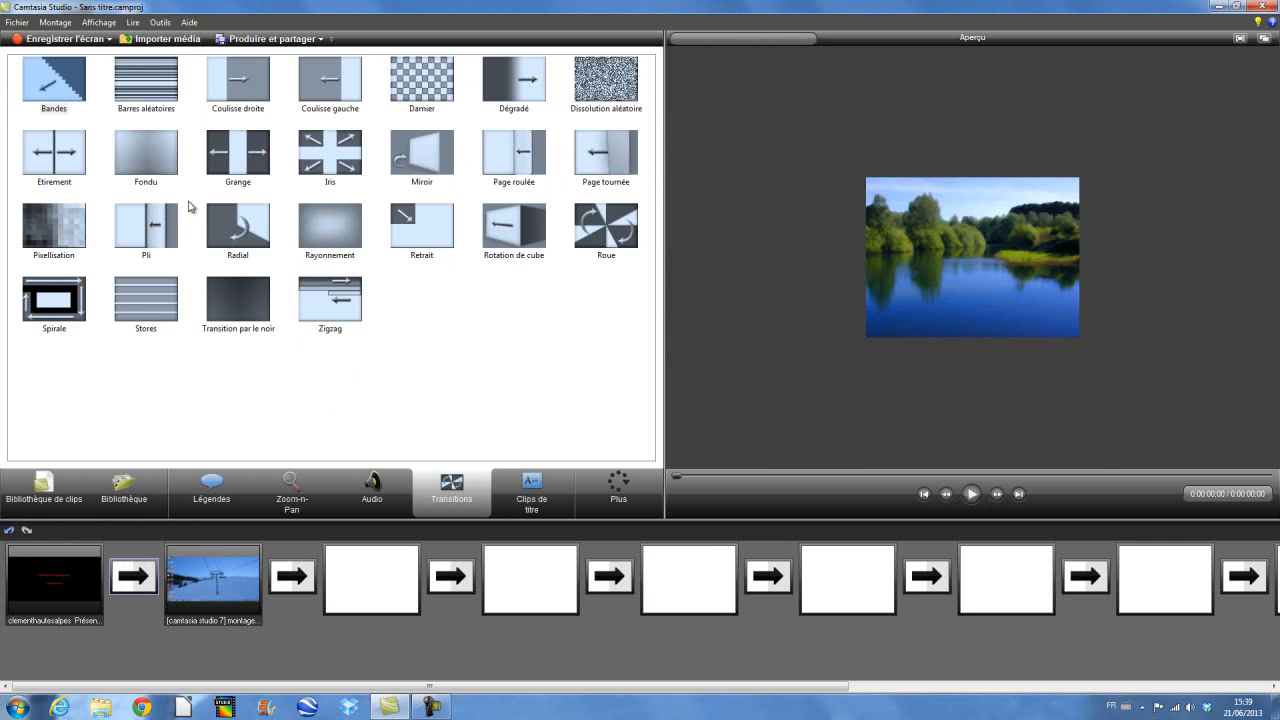
right_click(407, 155)
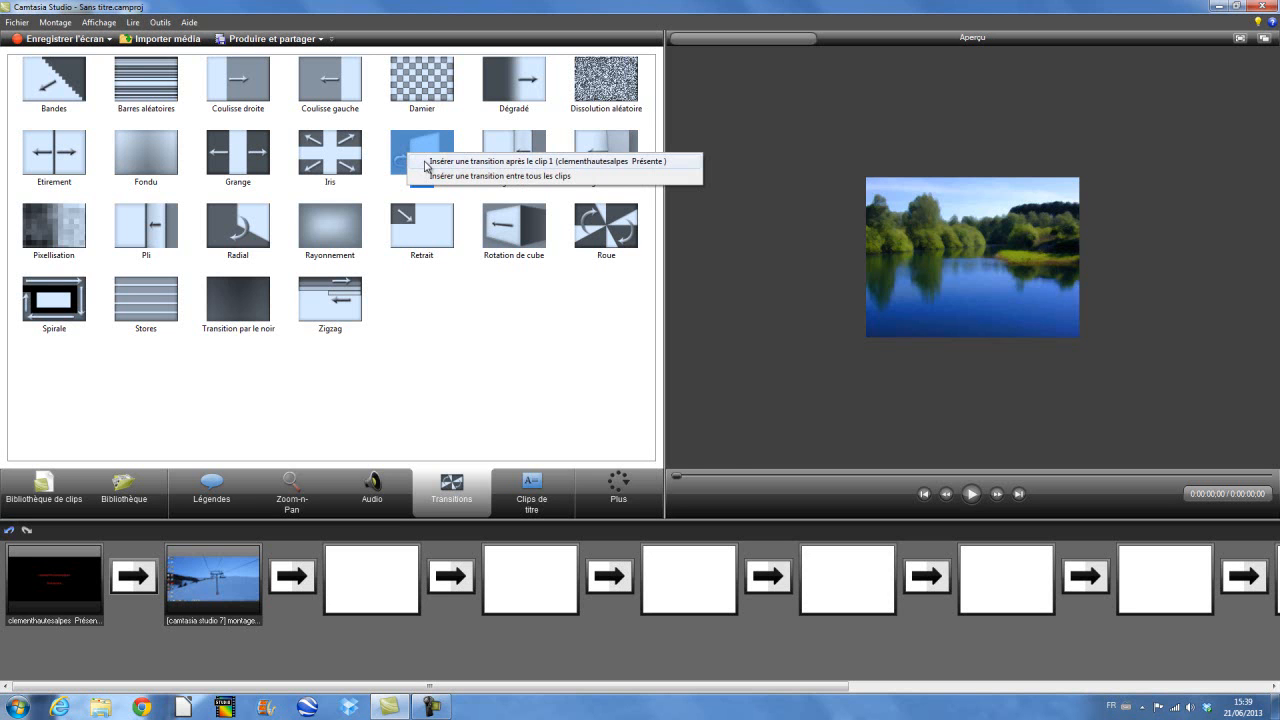
left_click(541, 162)
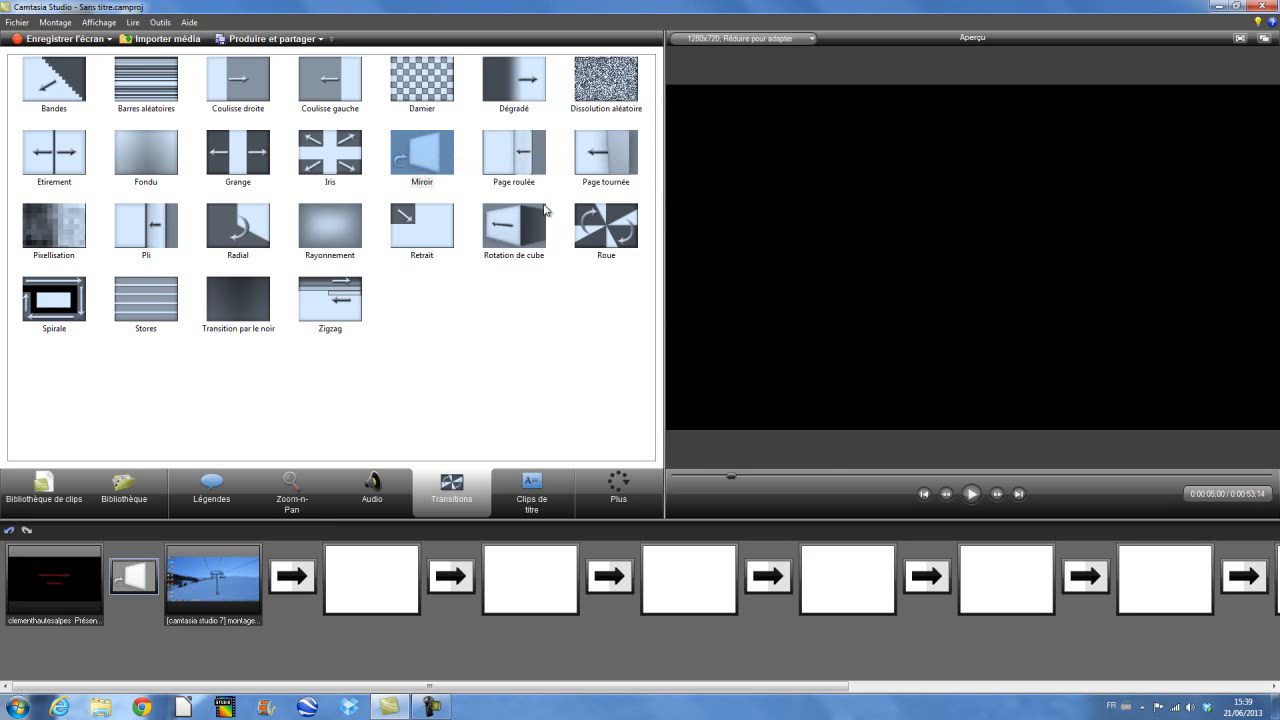
Step: Play back the Miroir transition, then return to the clip library and the start of the timeline
left_click(727, 476)
left_click(971, 493)
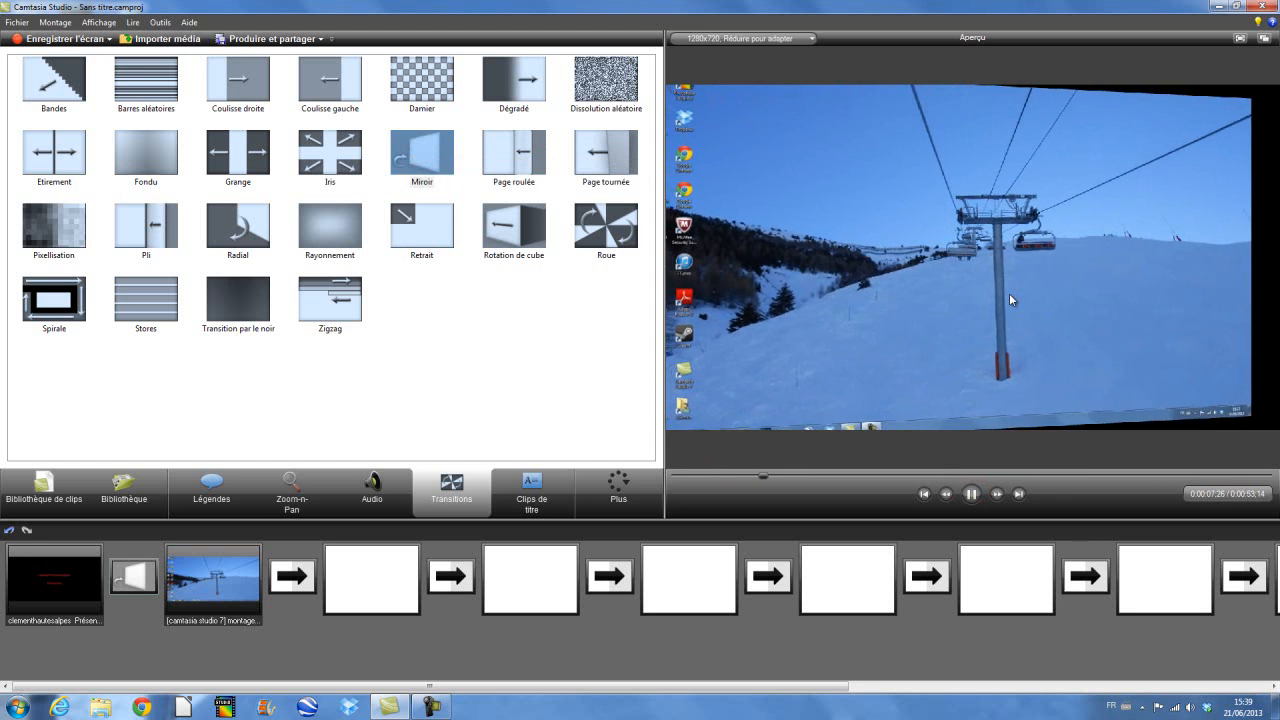
left_click(971, 493)
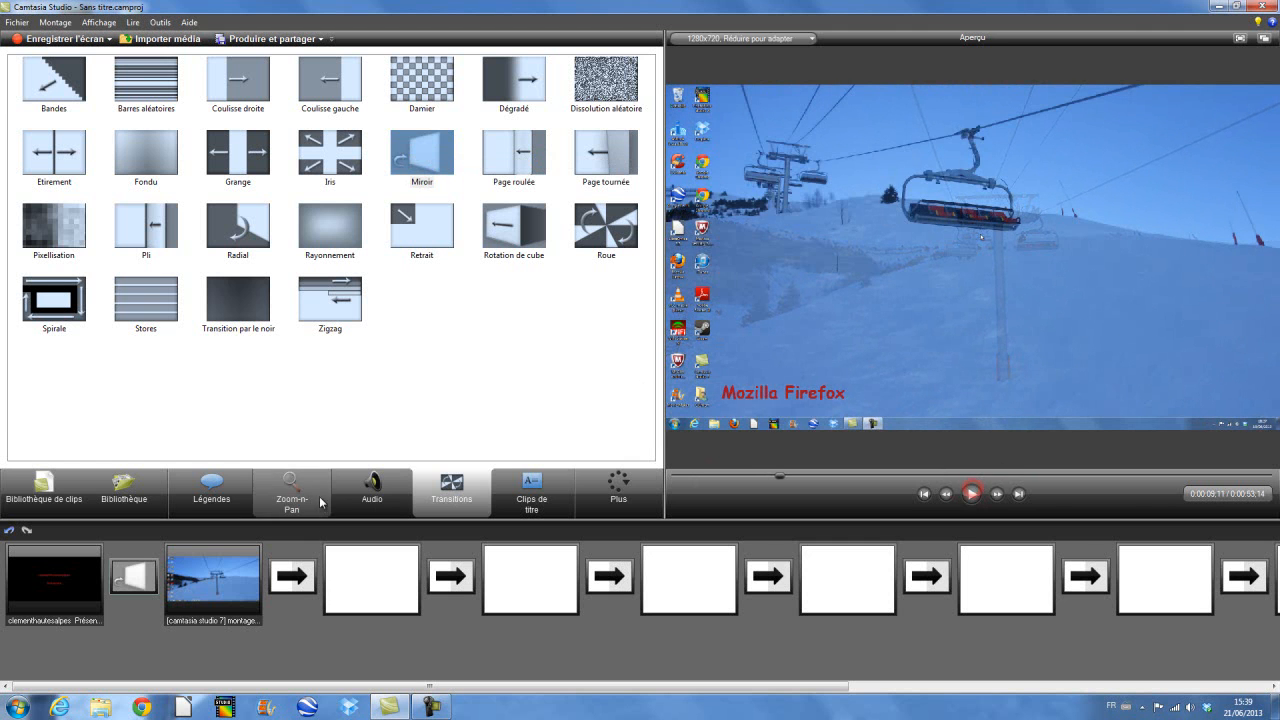
left_click(43, 488)
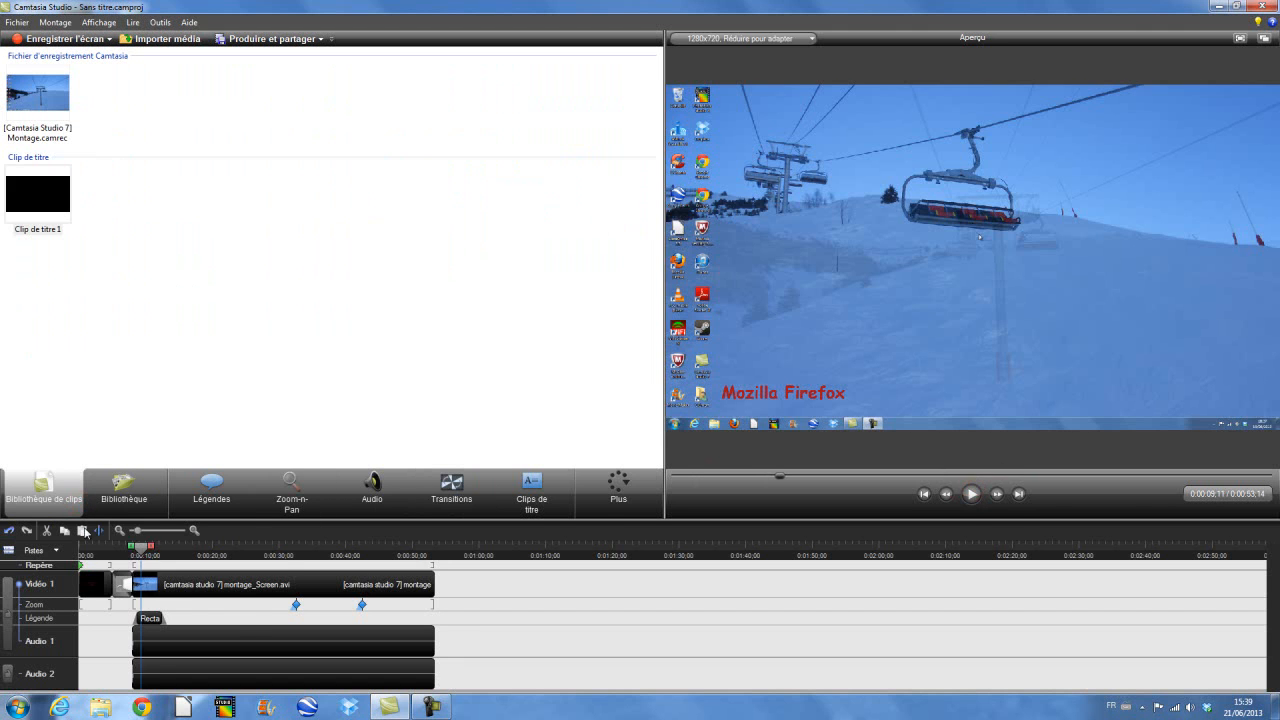
left_click(82, 553)
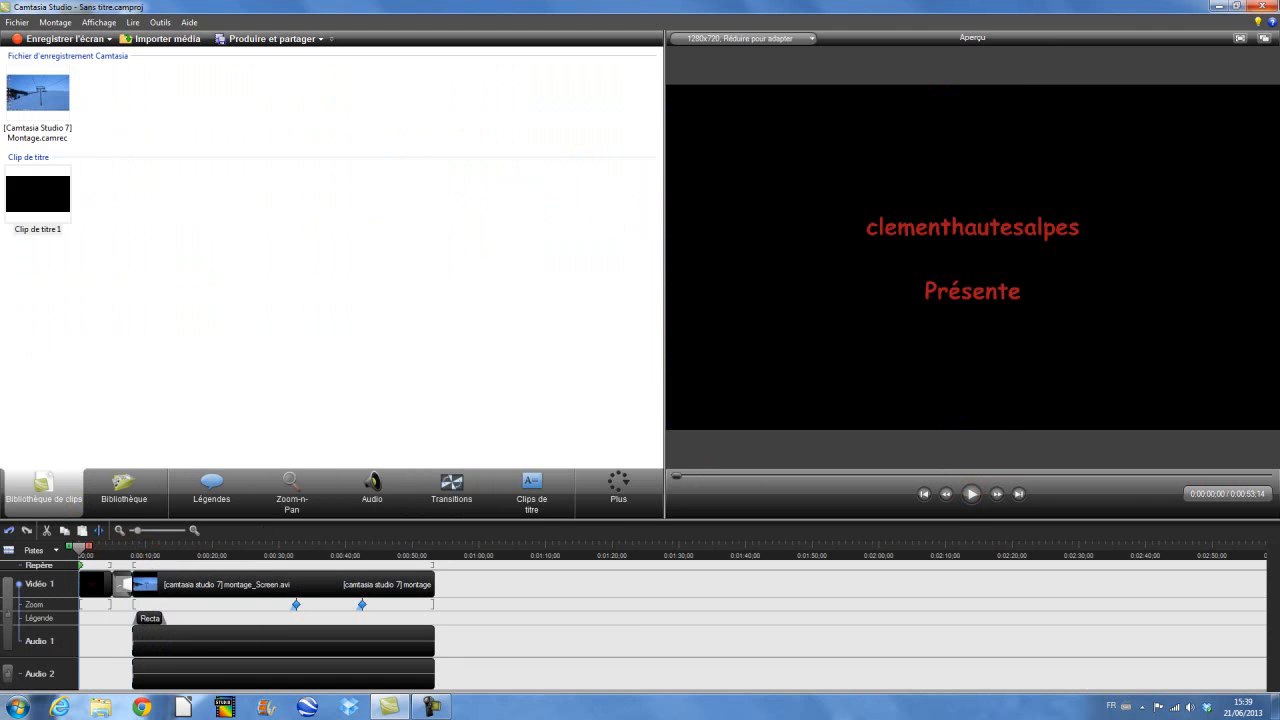
Step: Close the project, choose to save it, and set the Camtasia folder inside Tutos Youtube in the Vidéos library as the destination
left_click(1267, 6)
left_click(648, 383)
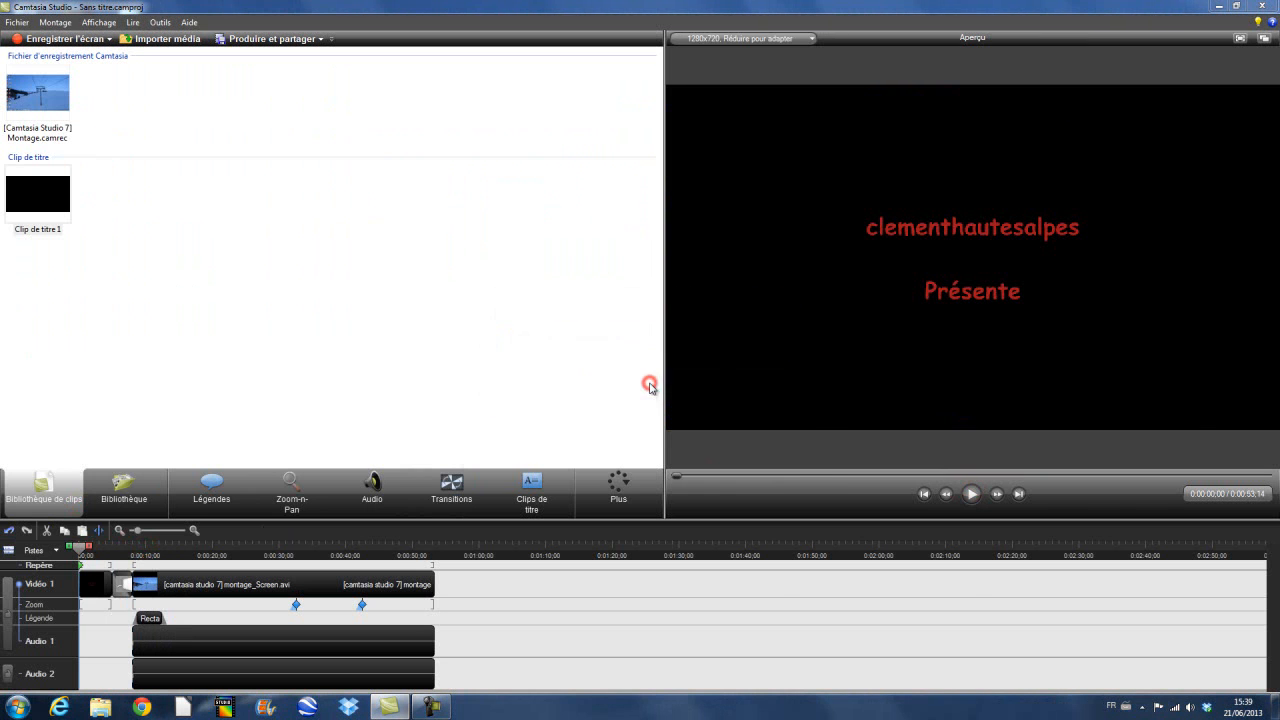
key("BackSpace")
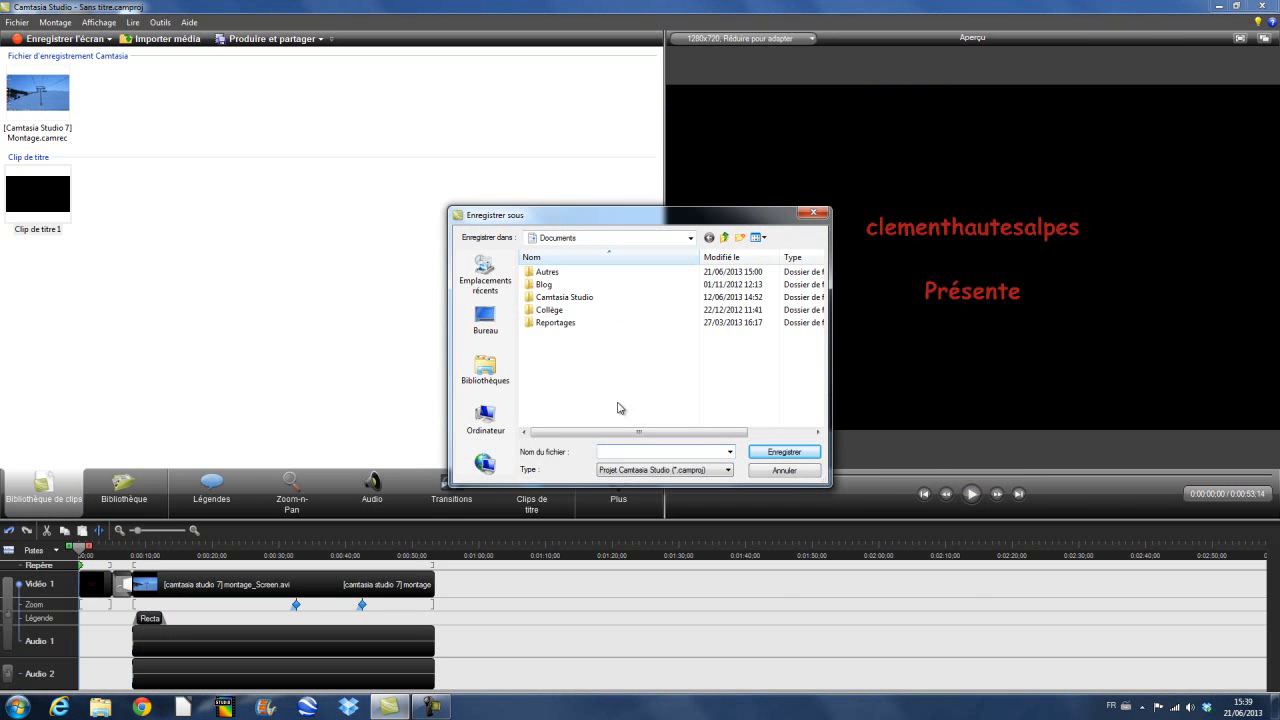
left_click(486, 368)
double_click(712, 308)
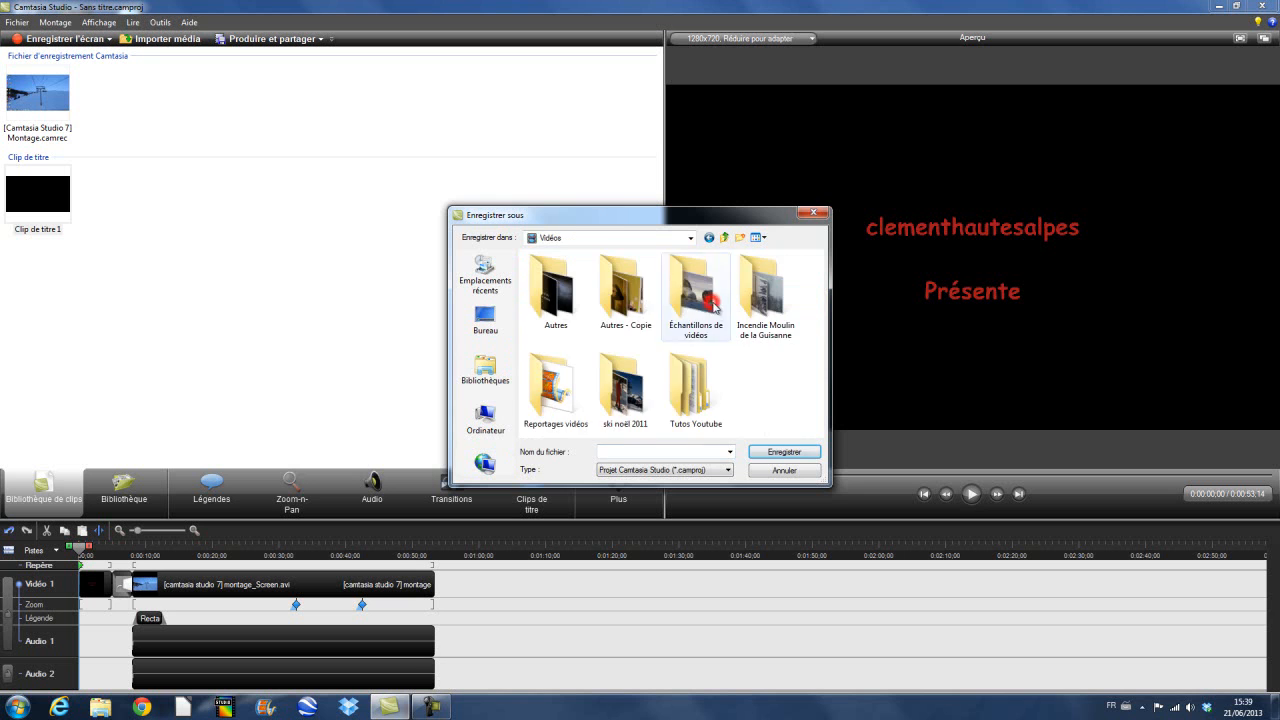
double_click(710, 381)
double_click(596, 307)
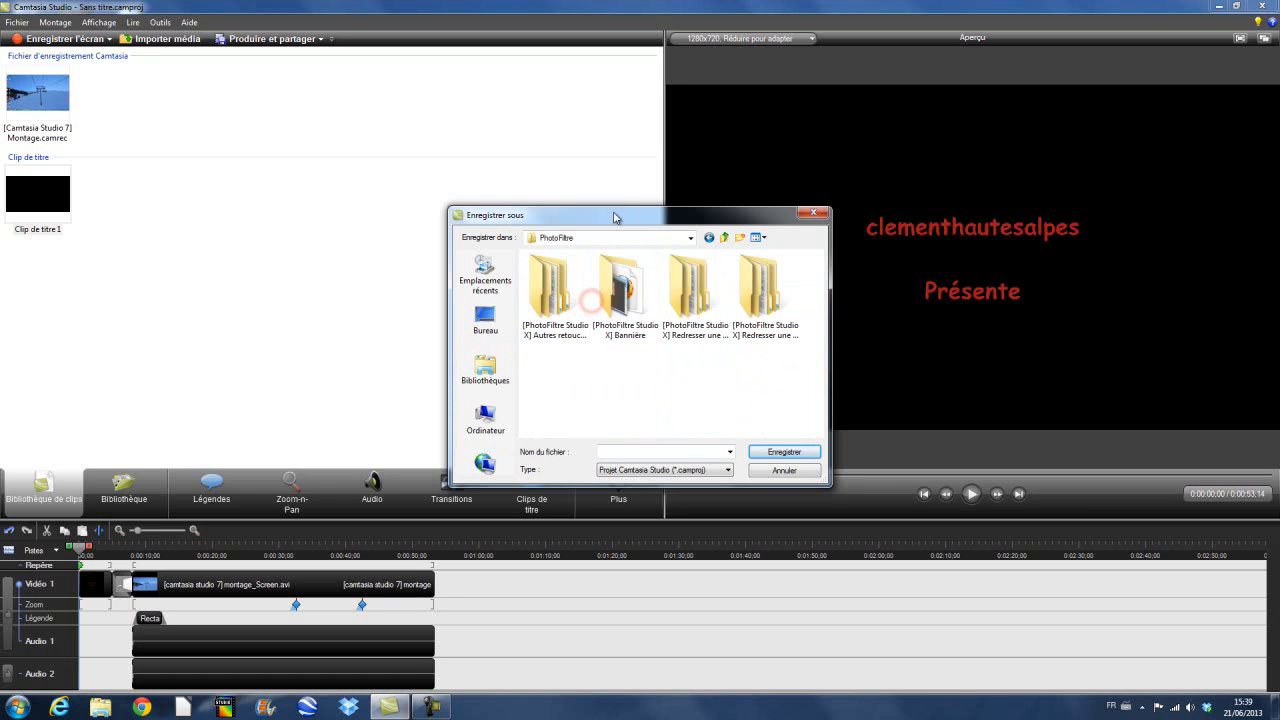
left_click(724, 238)
double_click(542, 300)
Step: Save the project under the name "Camtasia 7" as a Camtasia Studio project (*.camproj) and dismiss the save notice
left_click(612, 451)
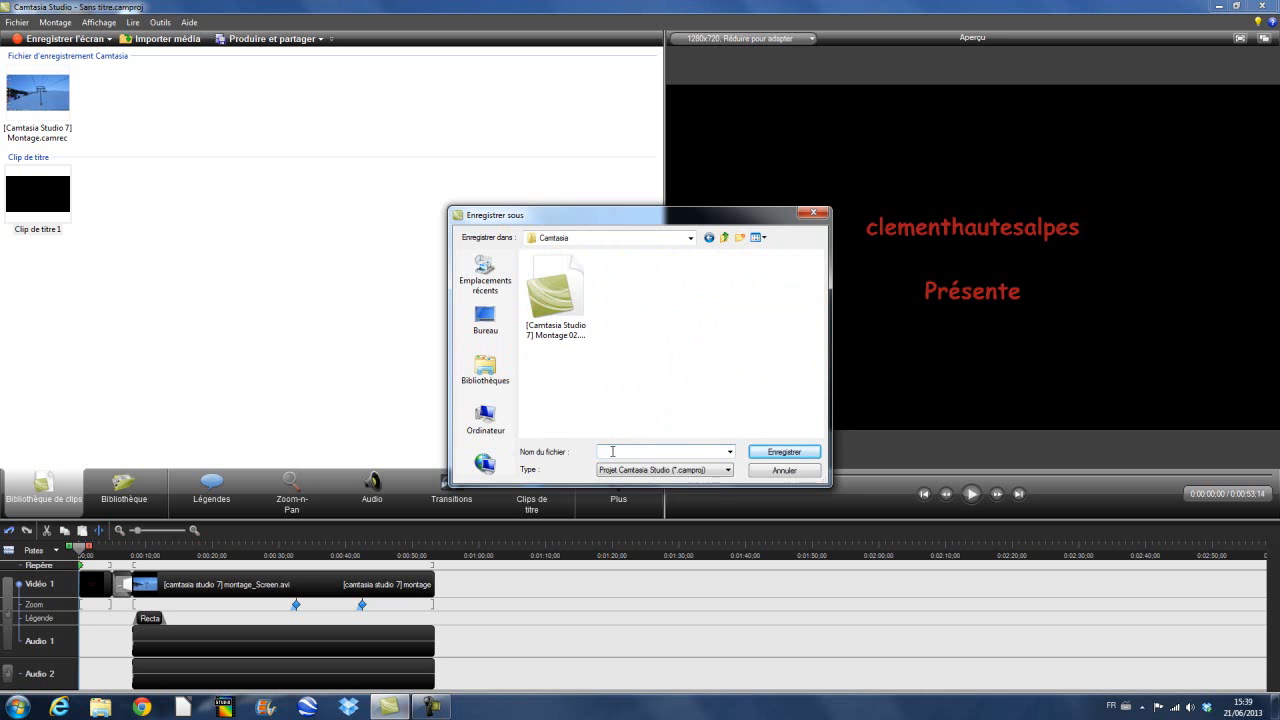
type("[Ca")
left_click(612, 452)
left_click(613, 452)
key("BackSpace")
key("BackSpace")
left_click(709, 465)
left_click(709, 464)
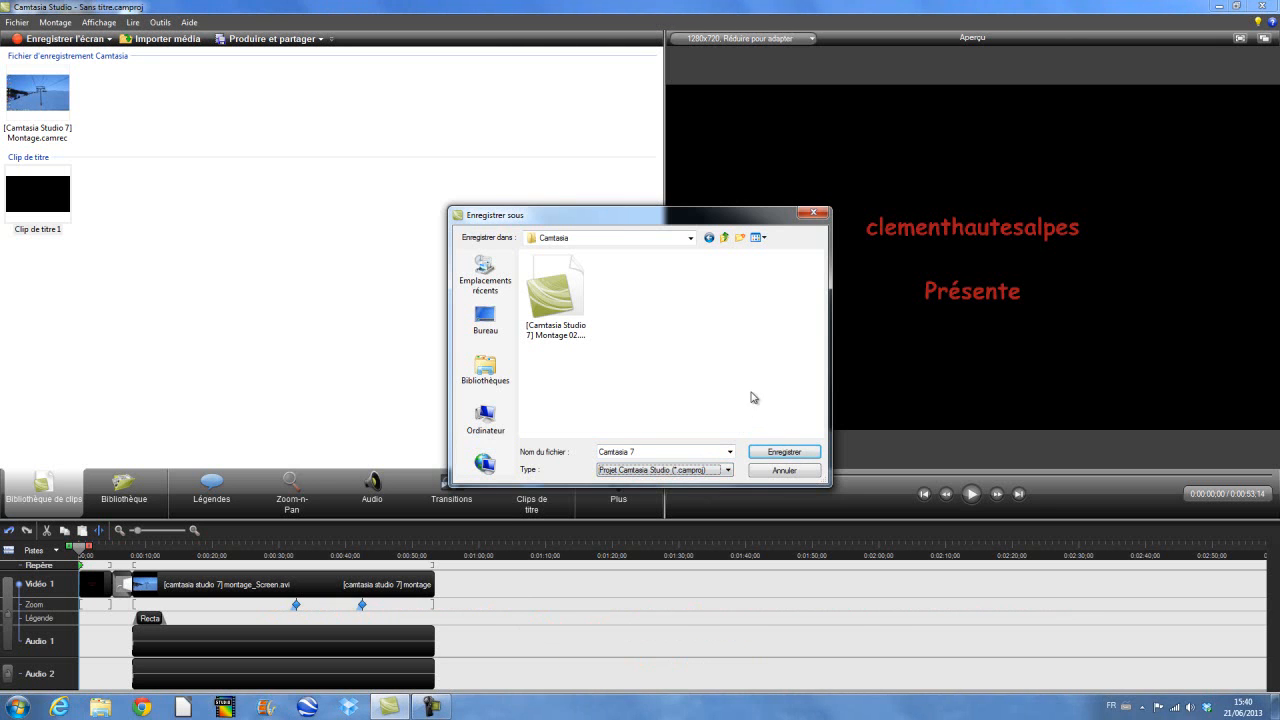
left_click(762, 451)
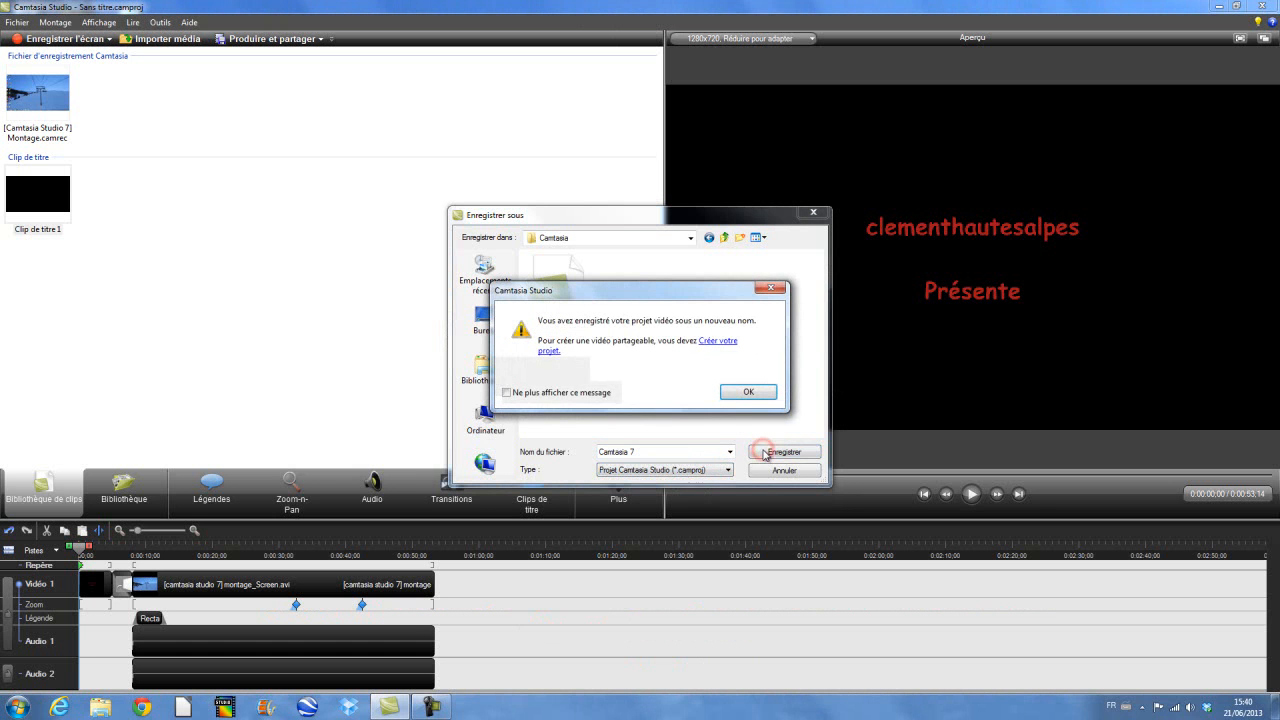
left_click(745, 391)
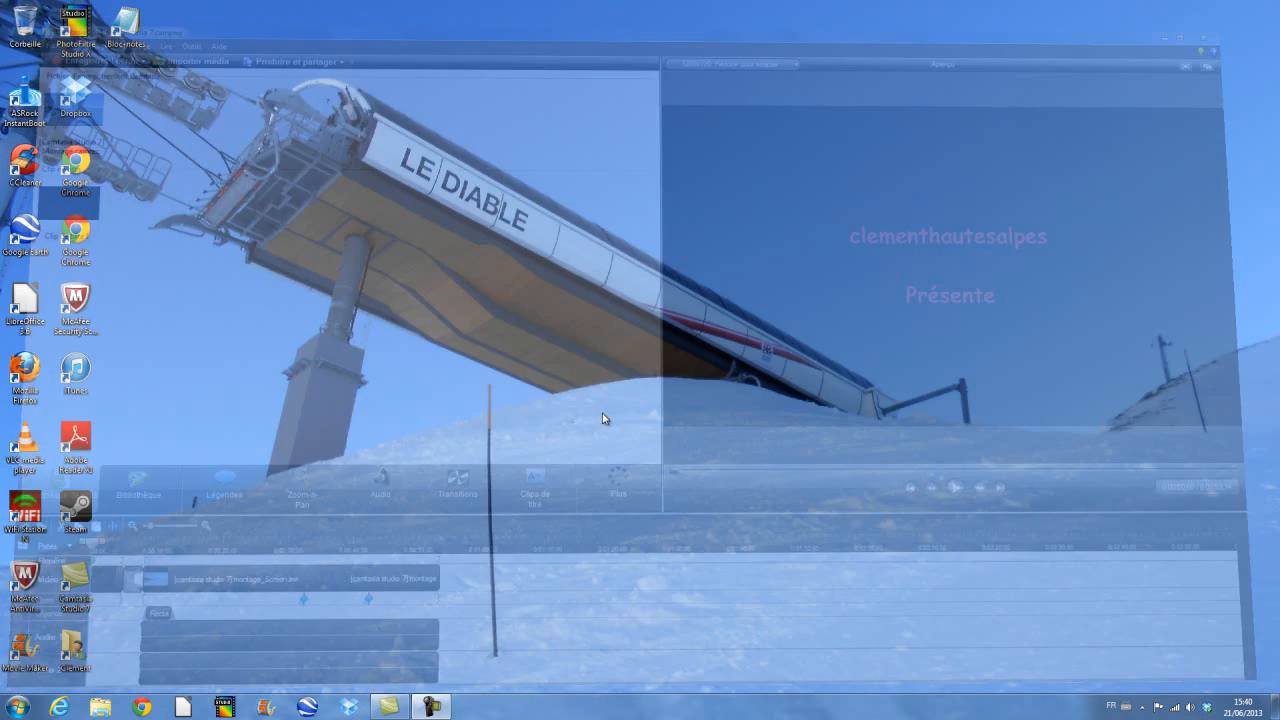
Step: In Windows Explorer, locate the saved Camtasia 7 project in Vidéos > Tutos Youtube > Camtasia, and close the window
left_click(100, 707)
double_click(730, 112)
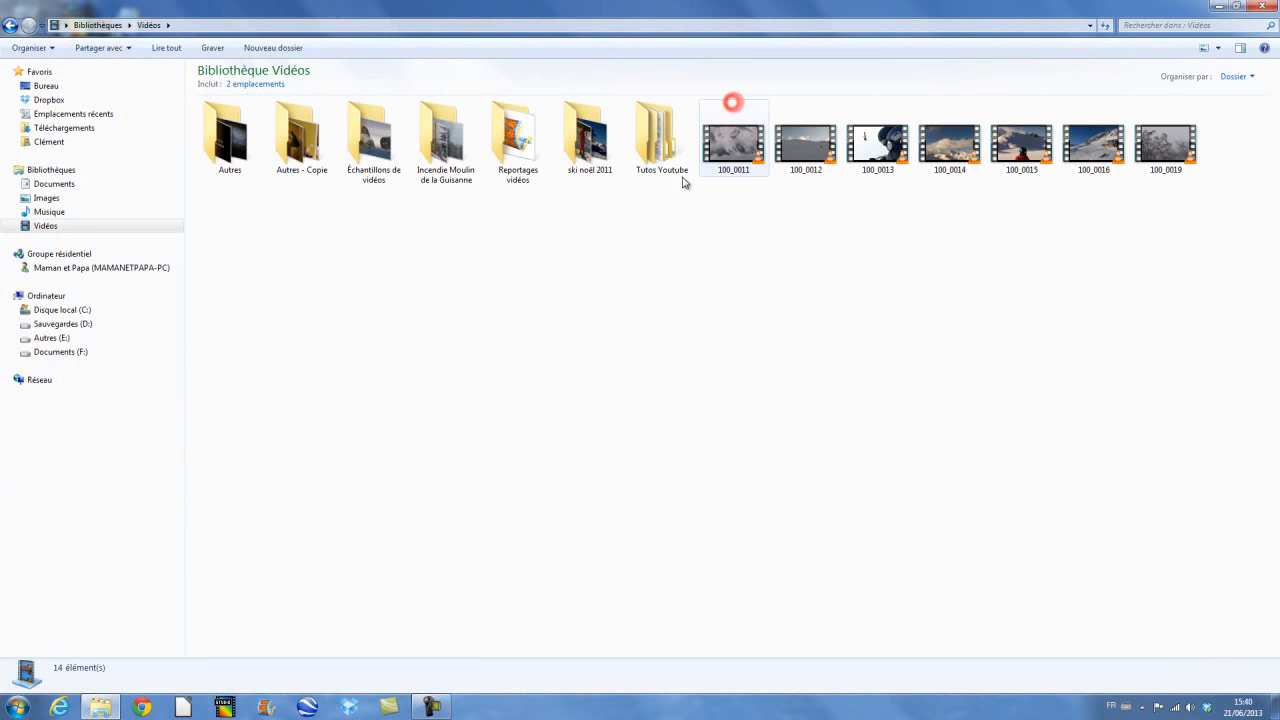
double_click(657, 135)
double_click(232, 138)
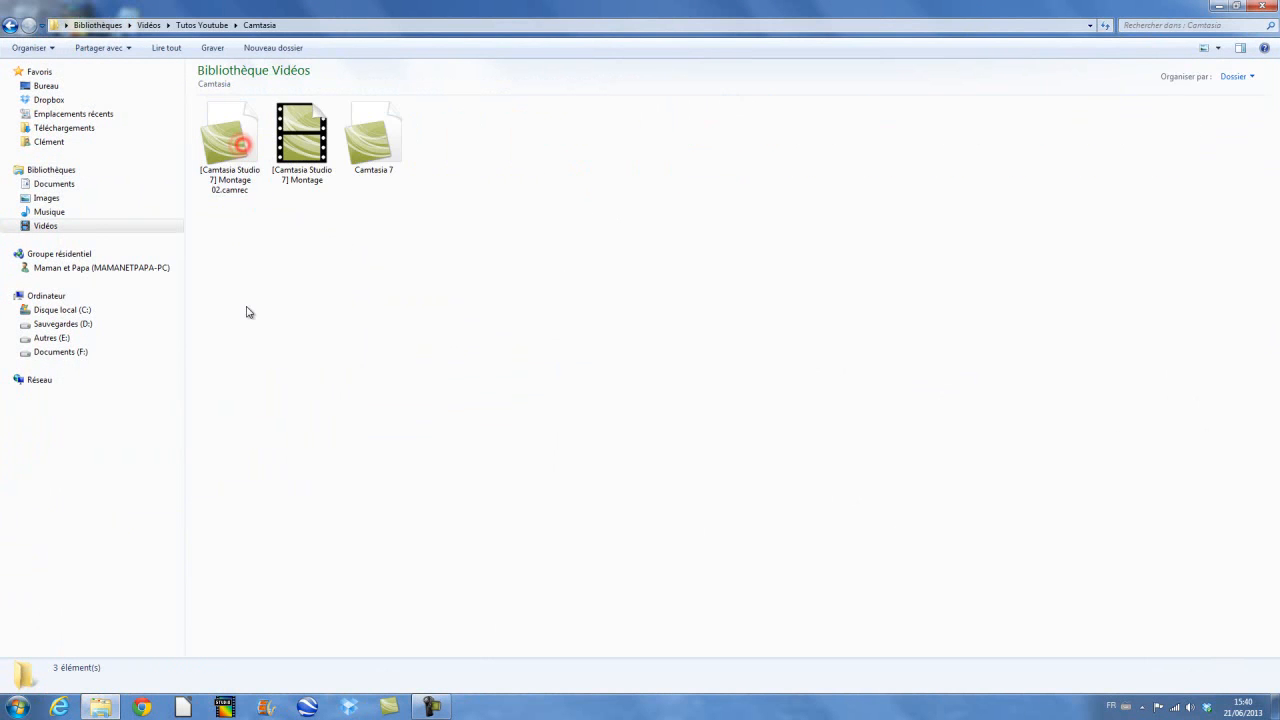
left_click(387, 152)
left_click(489, 289)
left_click(1265, 5)
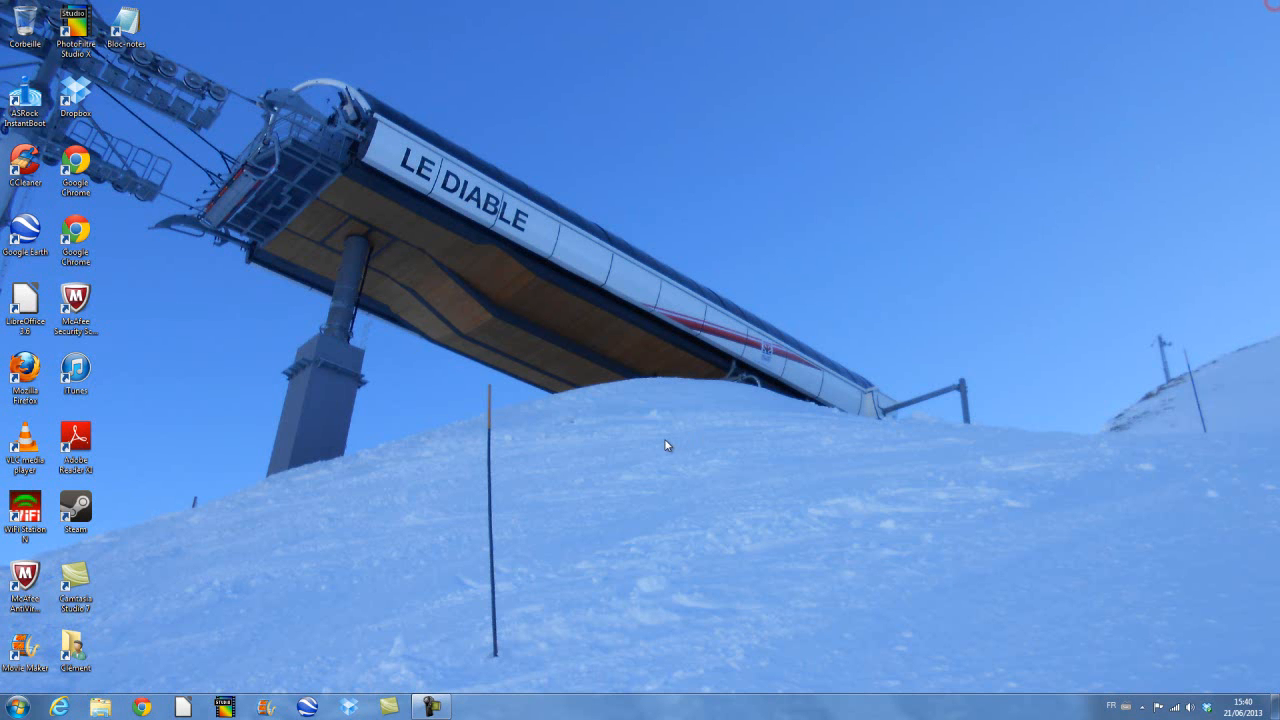